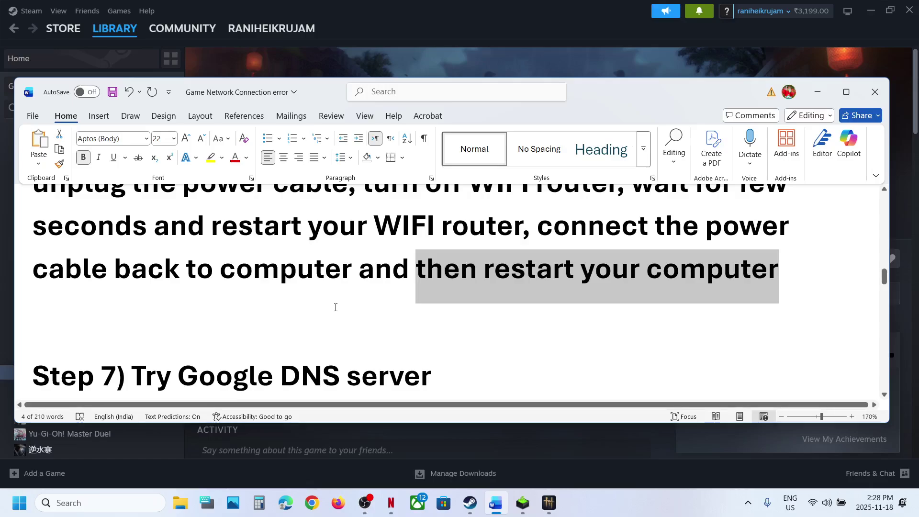
Step: Highlight the "Try Google DNS server" text in the Step 7 heading of the Word notes and return to Steam
scroll(336, 307, down, 2)
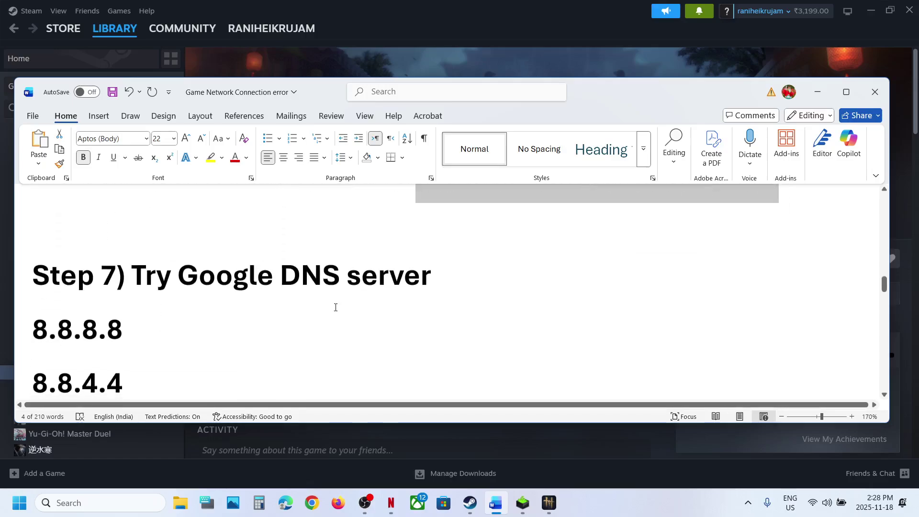
scroll(335, 308, down, 1)
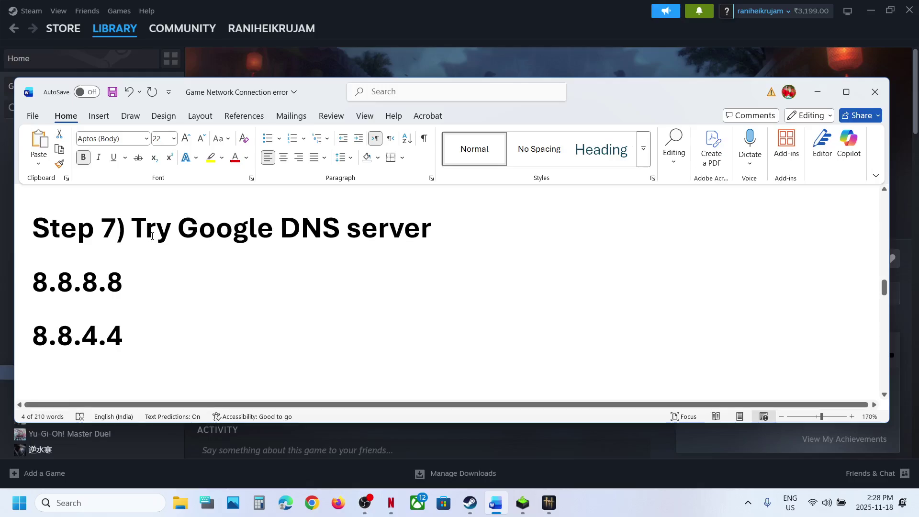
drag(132, 229, 447, 229)
click(455, 30)
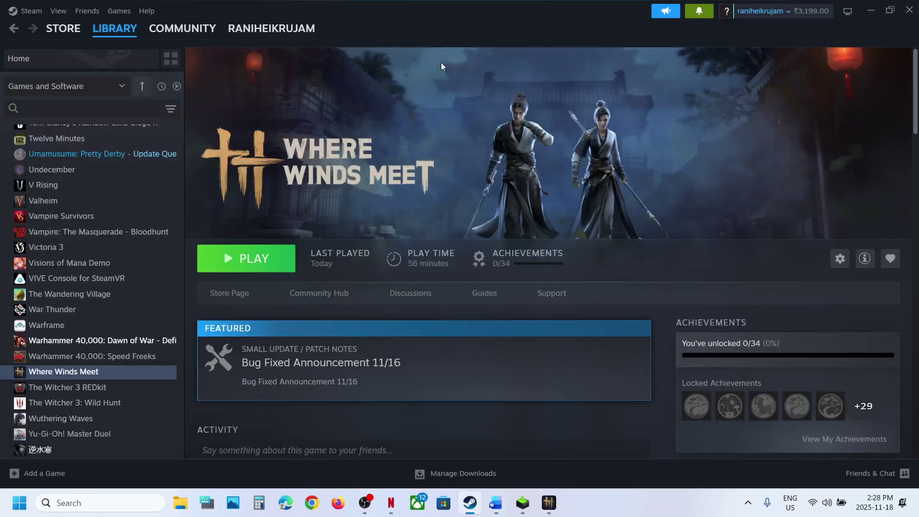
Step: Open the Wi-Fi connection's status from the Network and Sharing Center in Control Panel
click(124, 502)
text(cont)
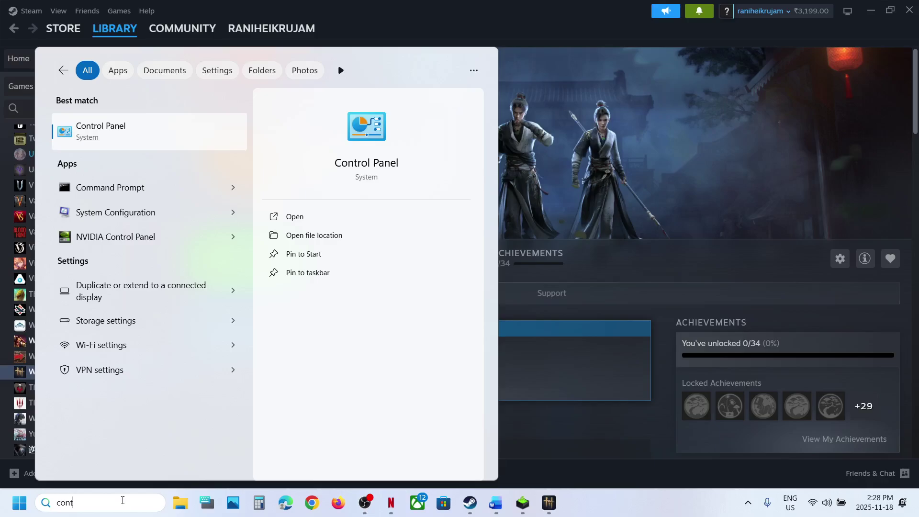
text(rol)
key(Return)
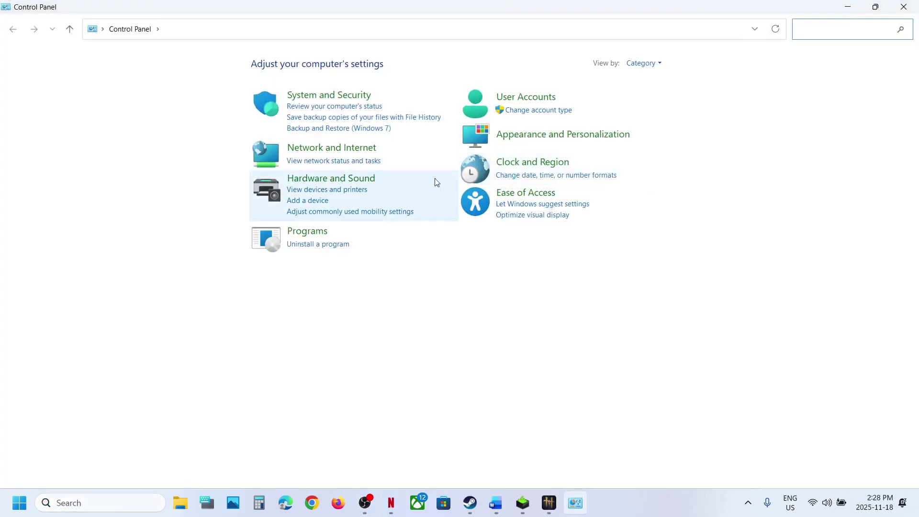
click(345, 148)
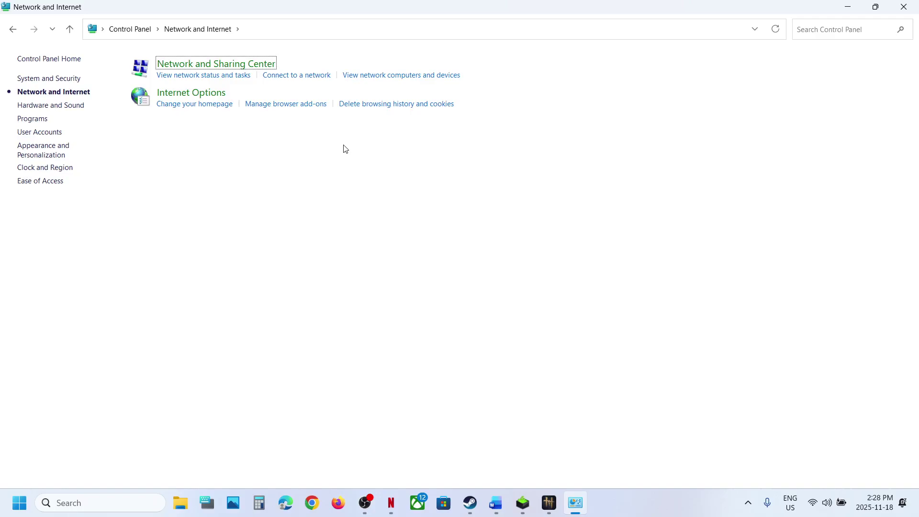
click(216, 67)
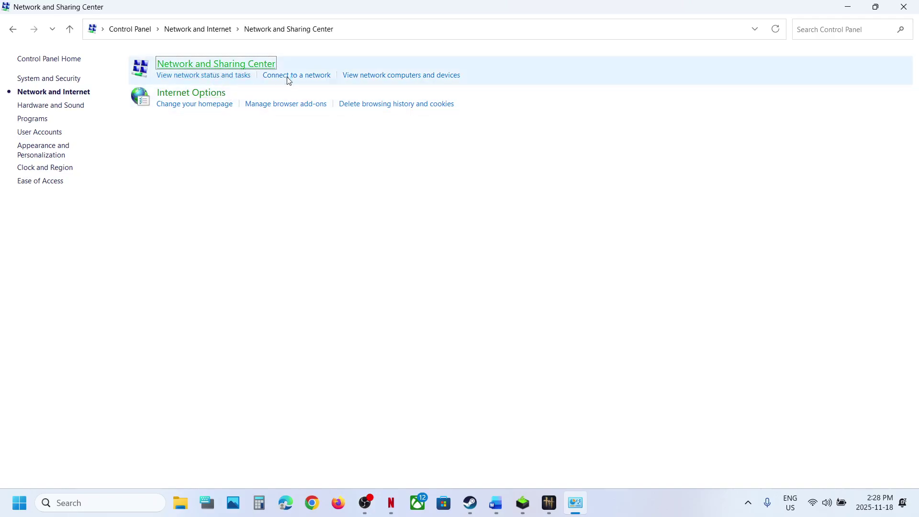
click(416, 107)
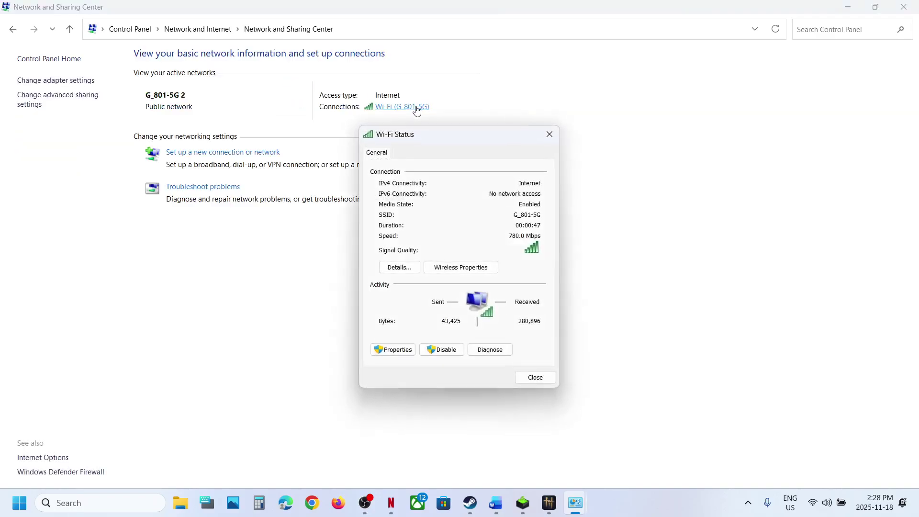
Step: Set the Wi-Fi connection's IPv4 DNS servers to 8.8.8.8 preferred and 8.8.4.4 alternate, and apply the settings
click(395, 350)
click(451, 271)
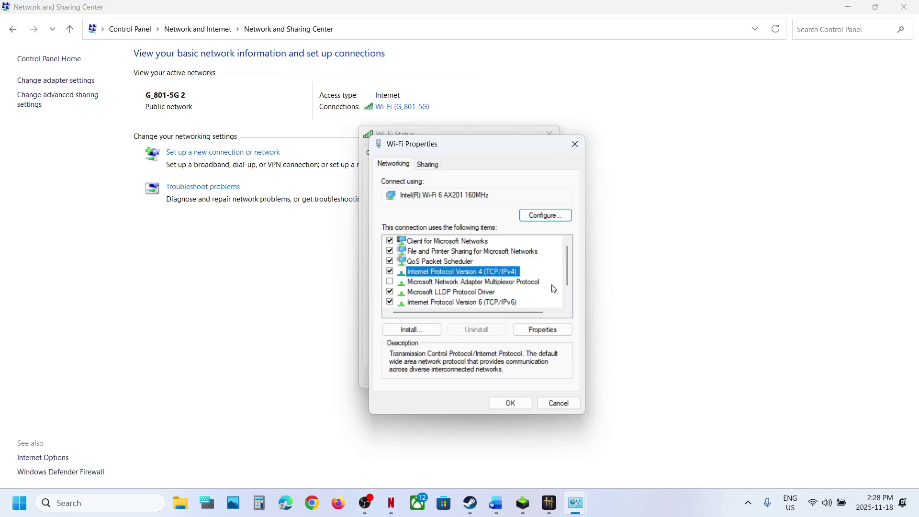
click(542, 329)
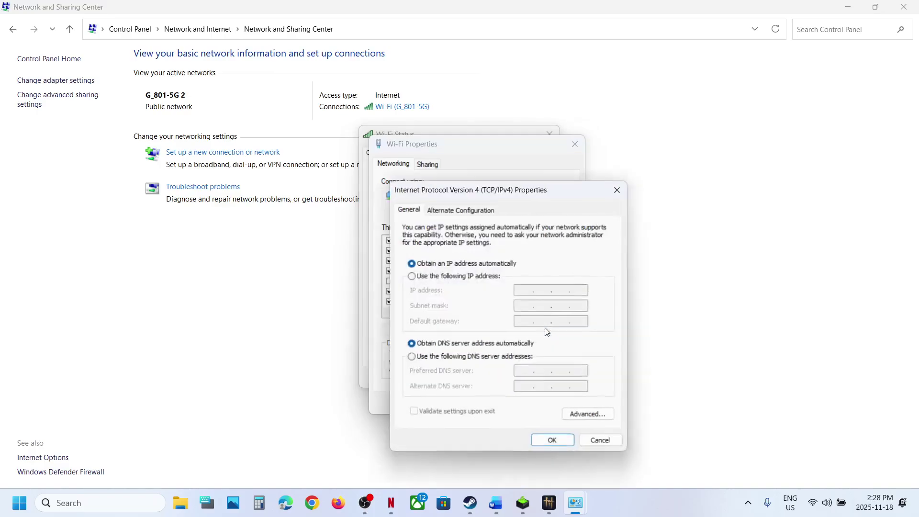
click(415, 359)
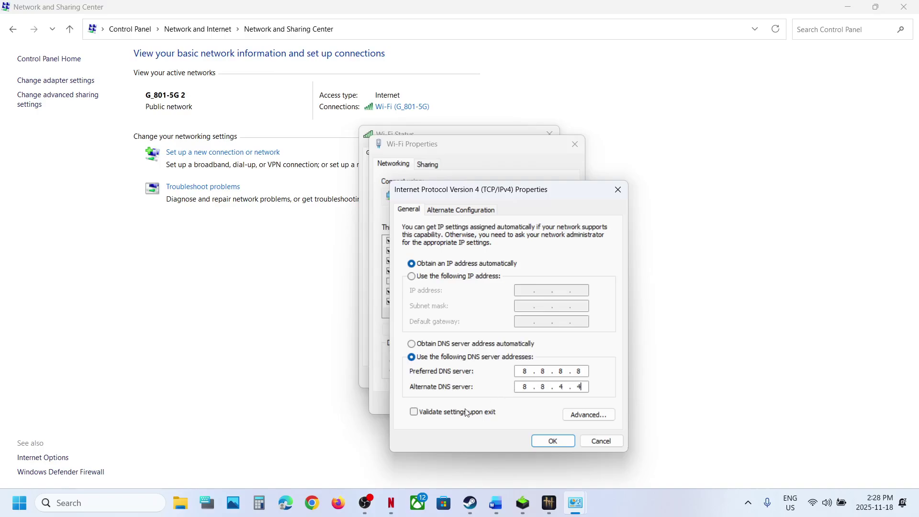
click(560, 443)
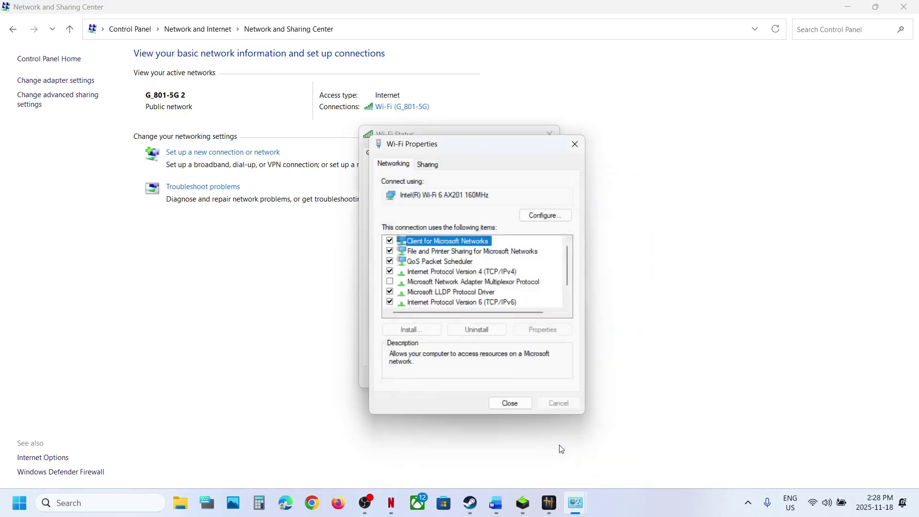
click(510, 399)
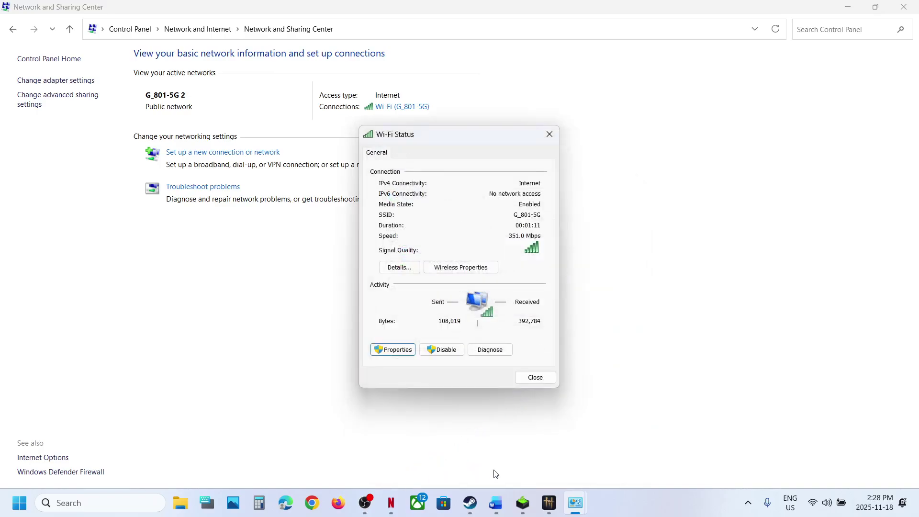
Step: Look up the second pair of DNS addresses in the Word notes and close the network troubleshooter
click(490, 349)
click(474, 512)
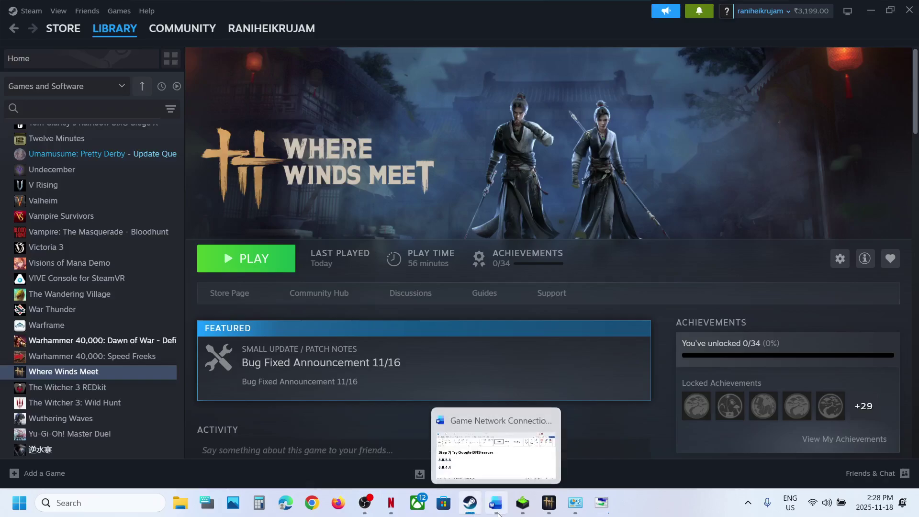
click(441, 445)
scroll(308, 330, down, 5)
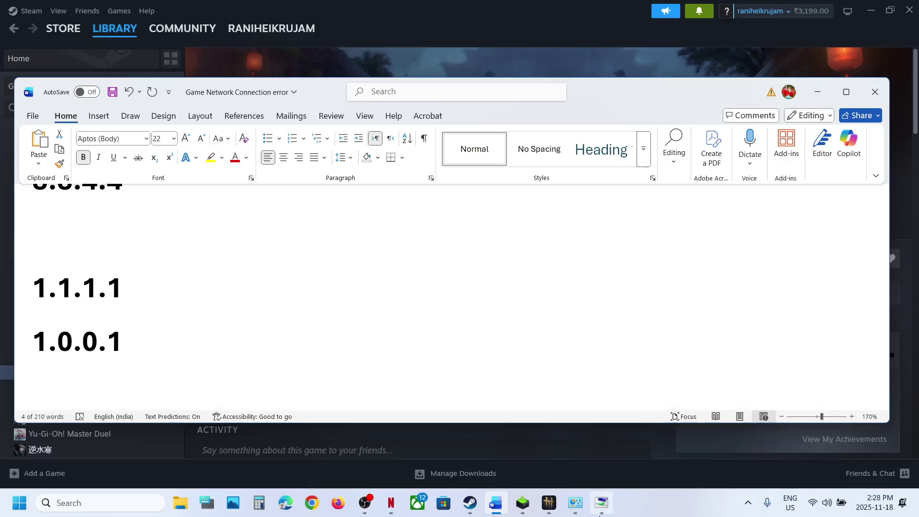
click(602, 502)
click(601, 362)
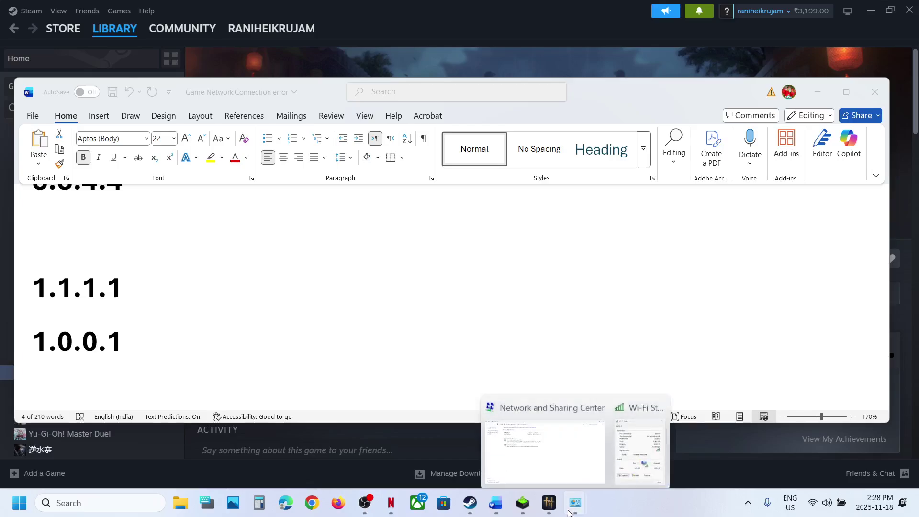
Step: Set the Wi-Fi connection's IPv4 DNS servers to 1.1.1.1 preferred and 1.0.0.1 alternate, with settings validated upon exit
mouse_move(587, 500)
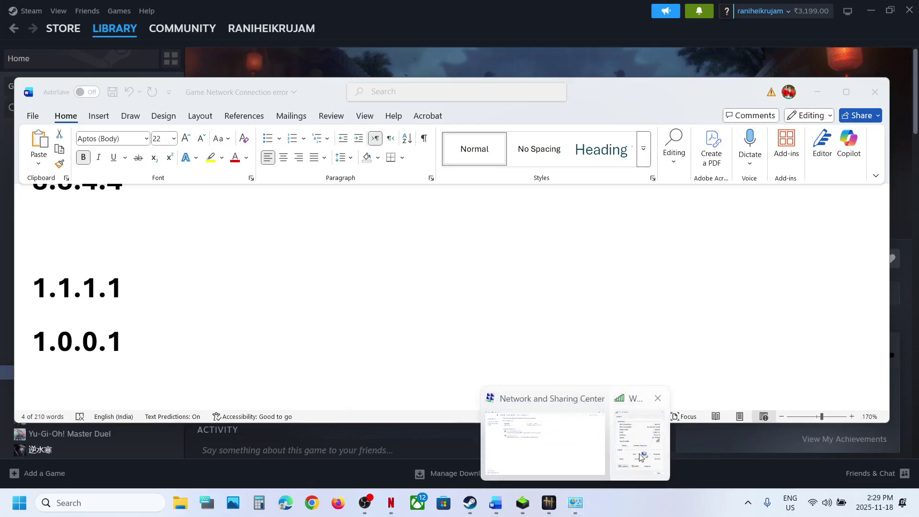
click(639, 453)
click(404, 352)
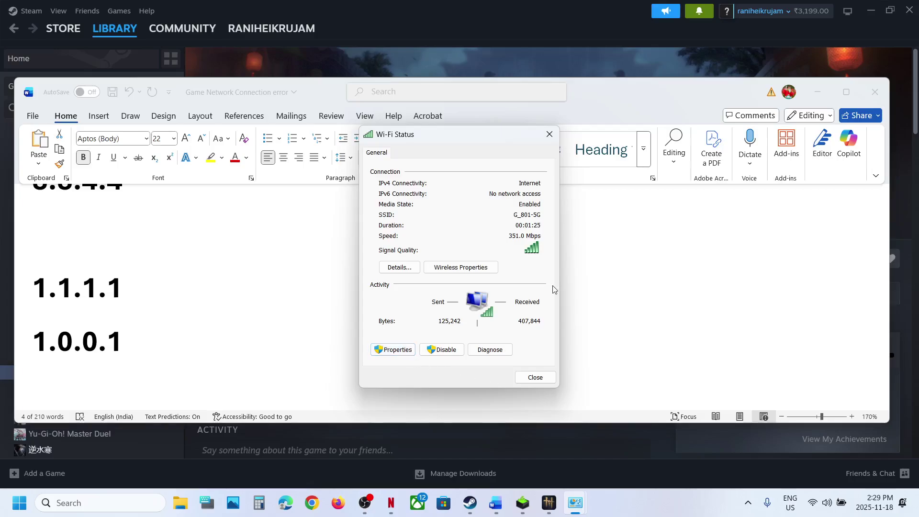
click(459, 273)
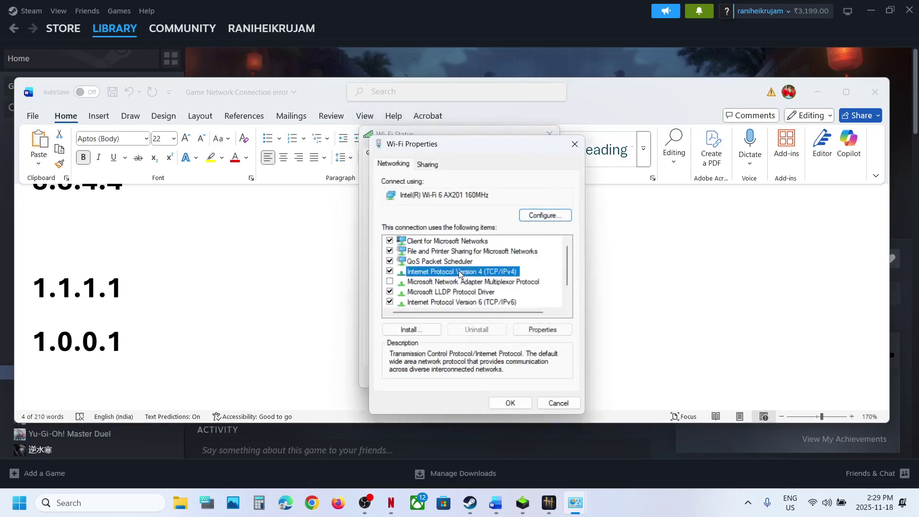
click(540, 330)
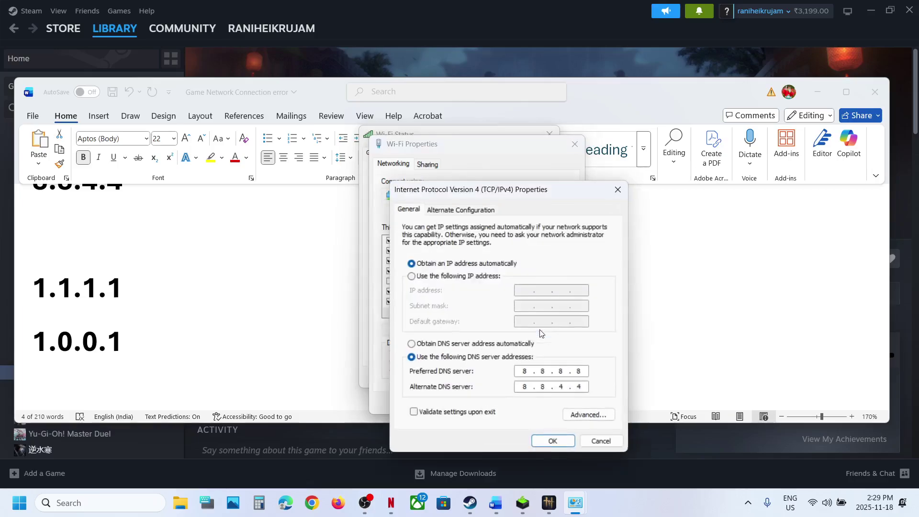
click(432, 345)
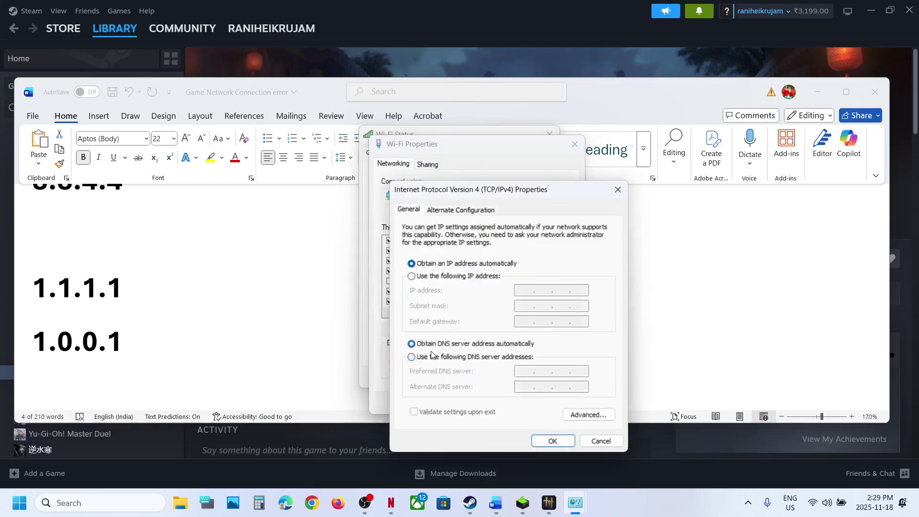
click(432, 358)
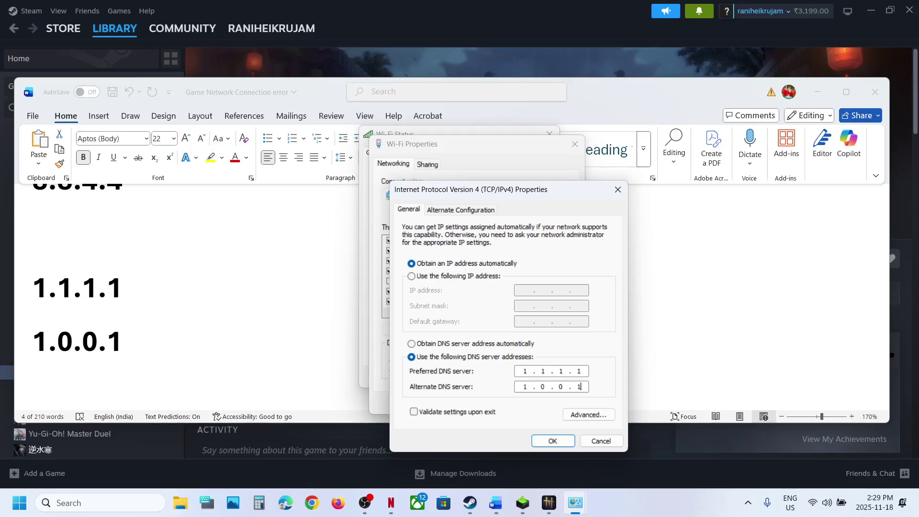
click(449, 417)
click(553, 440)
click(521, 405)
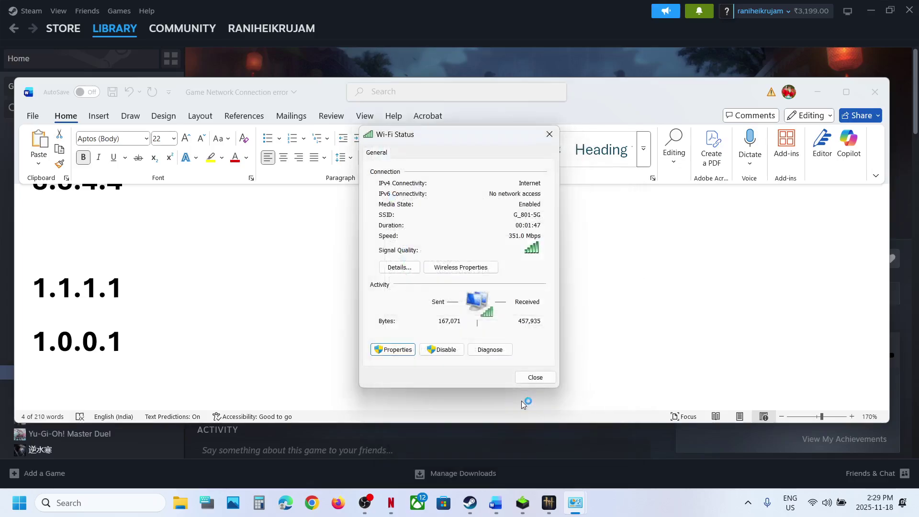
Step: Disable Internet Protocol Version 6 (TCP/IPv6) in the Wi-Fi connection's properties and apply the change
click(312, 67)
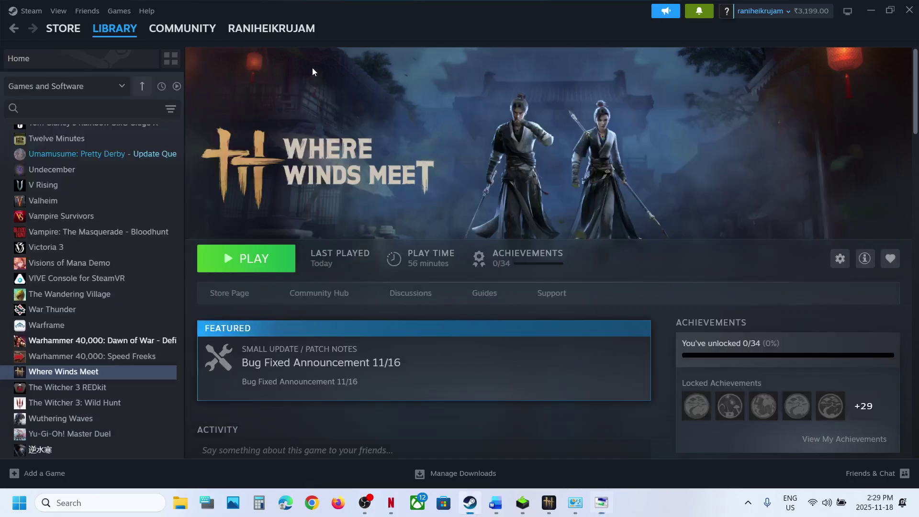
mouse_move(573, 508)
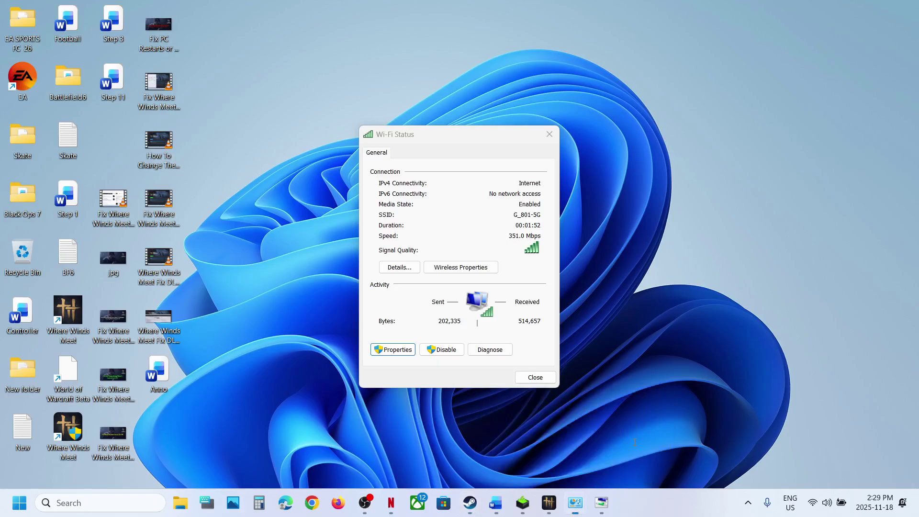
click(639, 433)
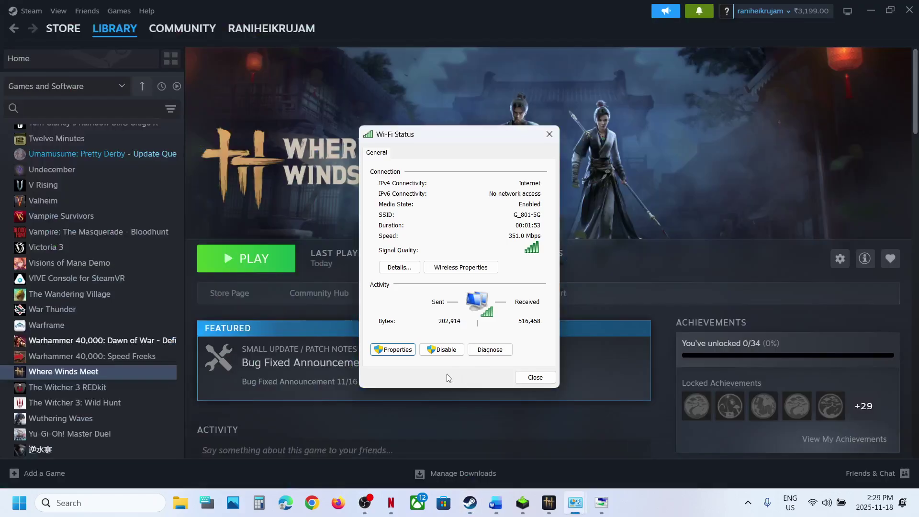
click(393, 349)
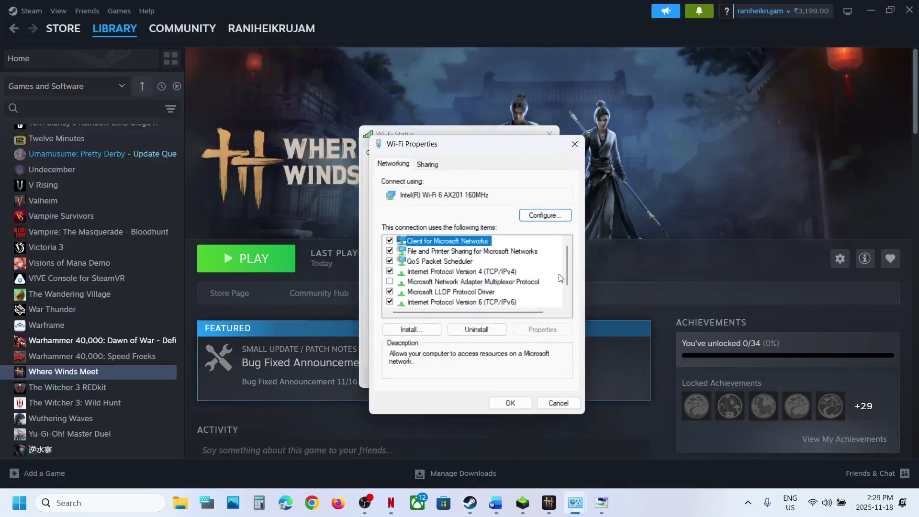
click(390, 302)
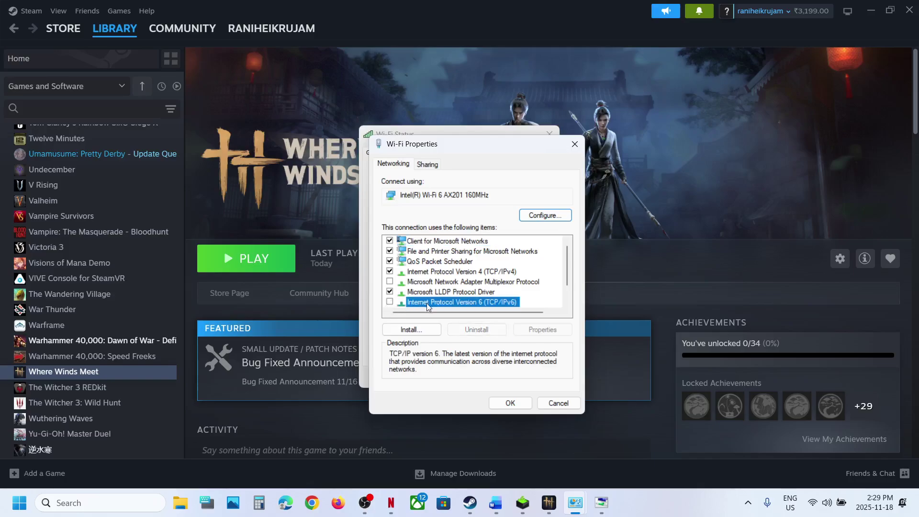
click(567, 302)
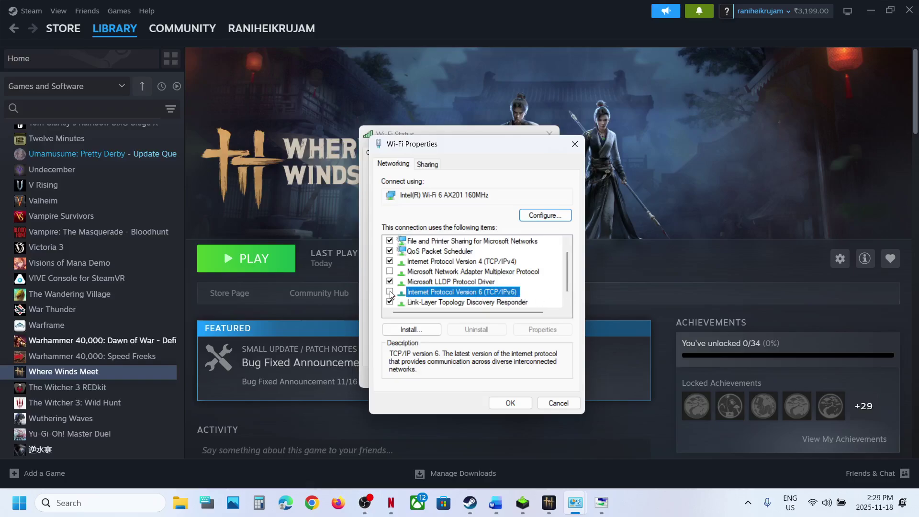
click(508, 404)
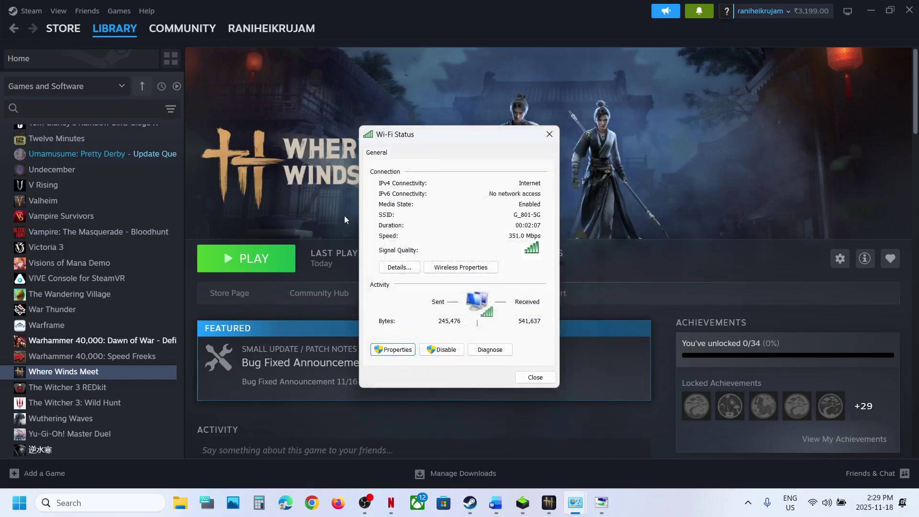
Step: Re-enable Internet Protocol Version 6 (TCP/IPv6) for the Wi-Fi connection and apply the change
click(404, 353)
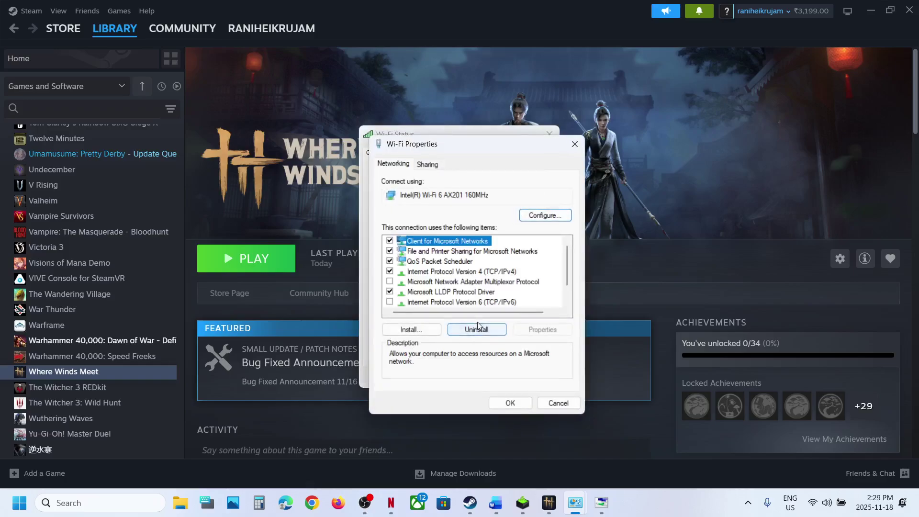
click(390, 301)
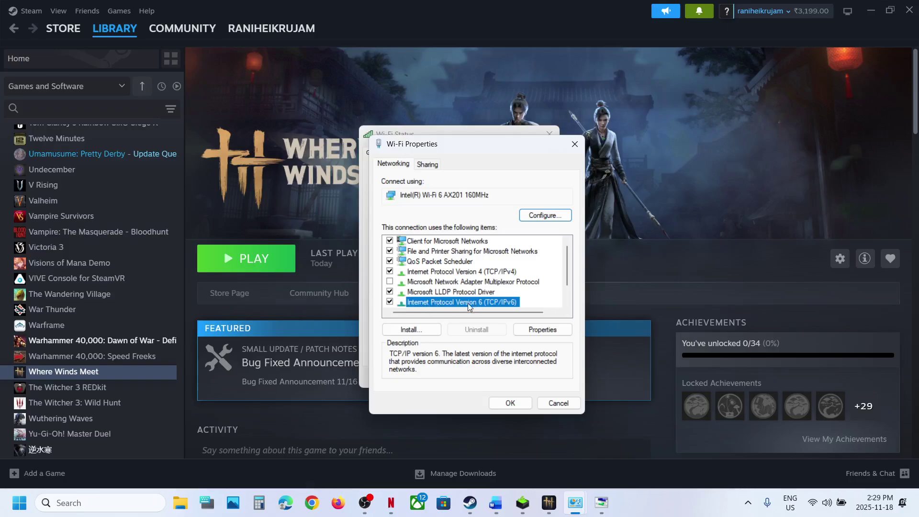
click(515, 403)
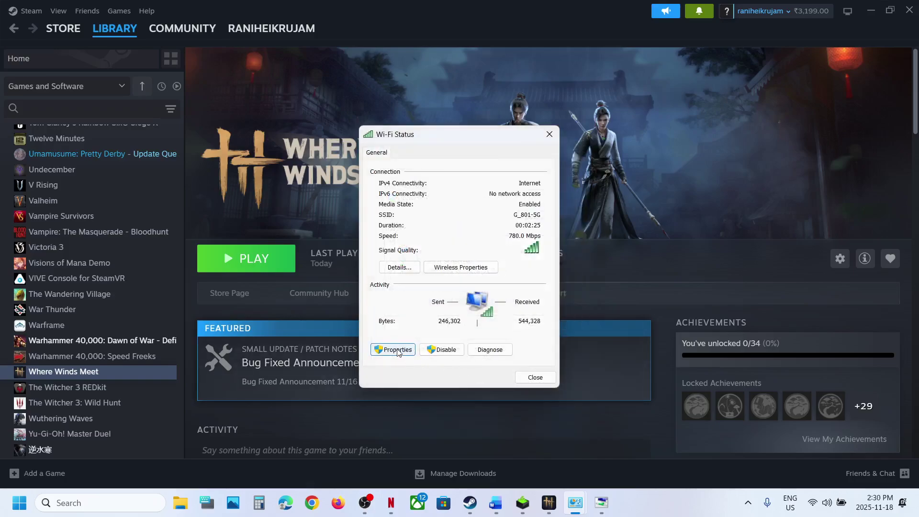
Step: Set the Wi-Fi connection's IPv4 properties to obtain the DNS server address automatically and close the connection dialogs
click(397, 351)
click(458, 272)
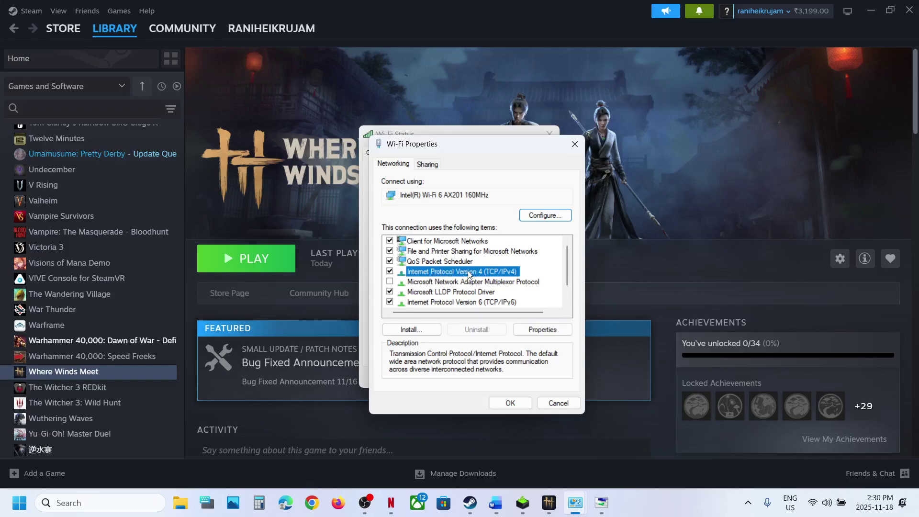
click(540, 328)
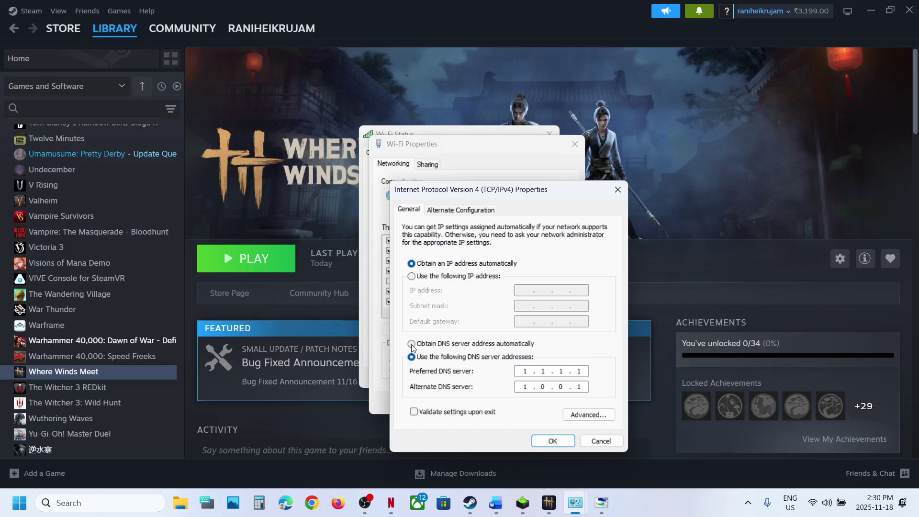
click(412, 344)
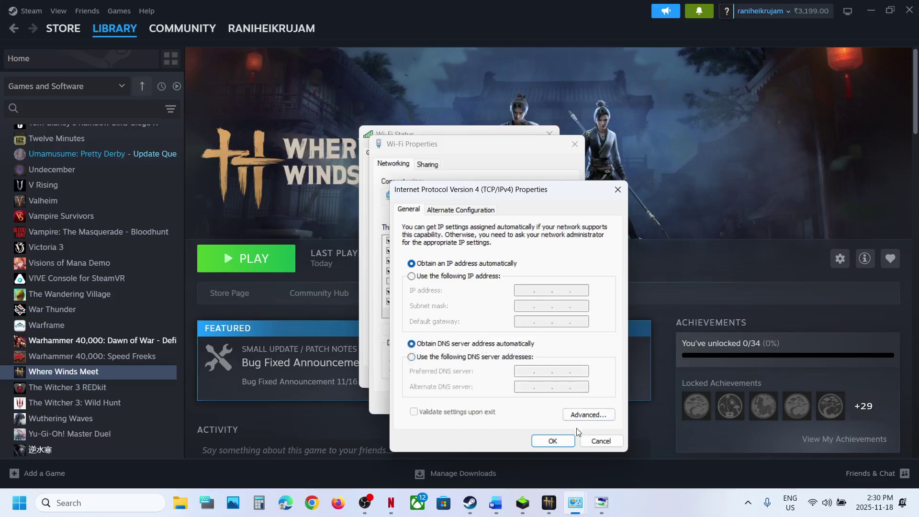
click(561, 440)
click(505, 403)
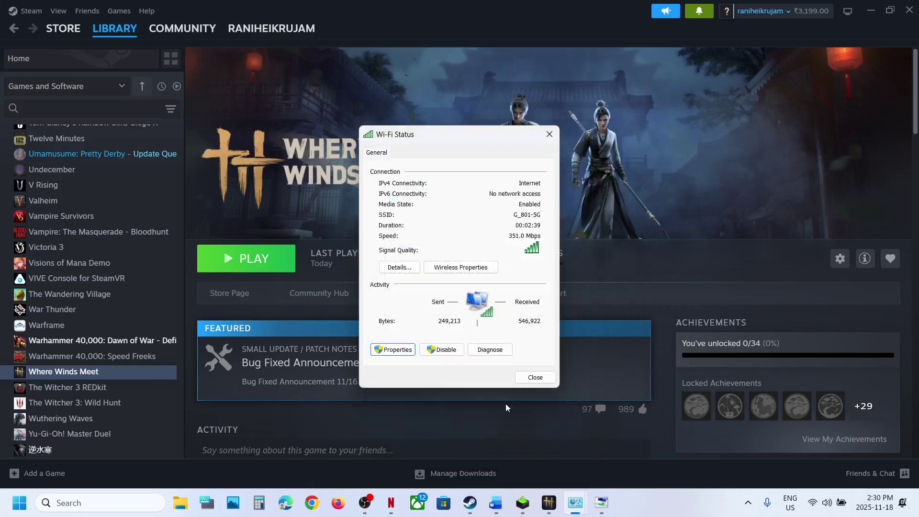
click(532, 377)
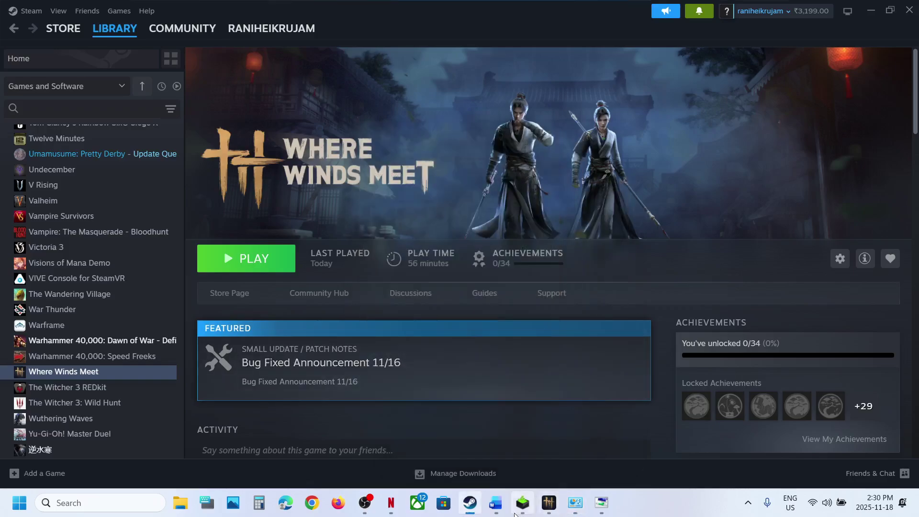
Step: Look up Step 9 about running the game in the Word notes and return to Steam
click(499, 507)
scroll(349, 320, down, 3)
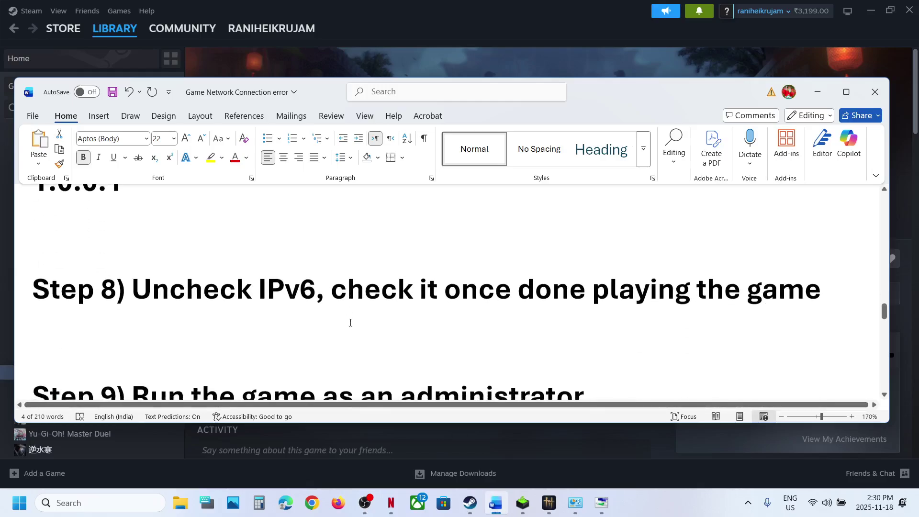
scroll(350, 322, down, 1)
drag(350, 322, 191, 358)
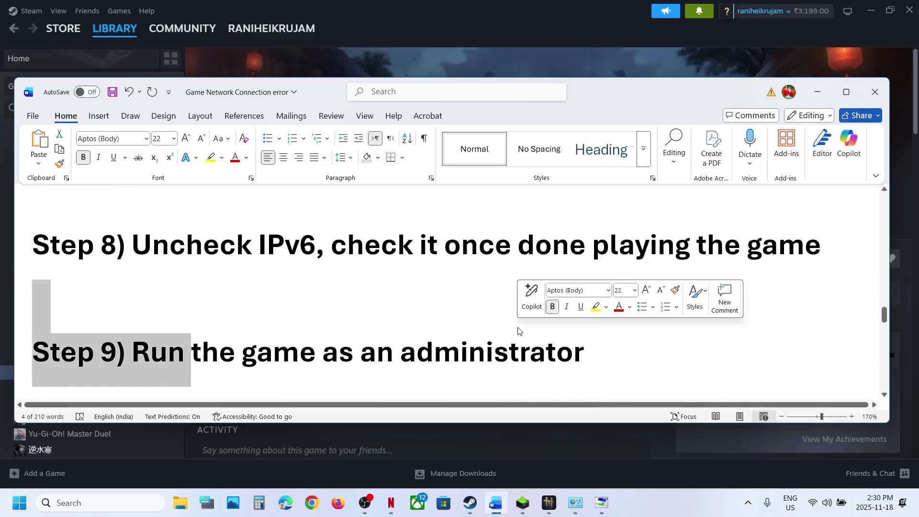
click(485, 57)
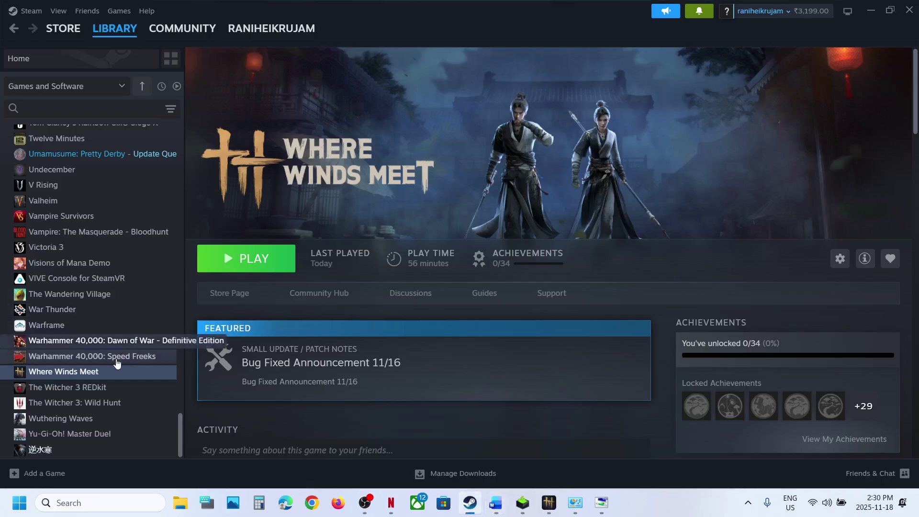
Step: Locate Steam's Exit command, search Windows for Steam, and examine the app's Run as administrator option
click(40, 14)
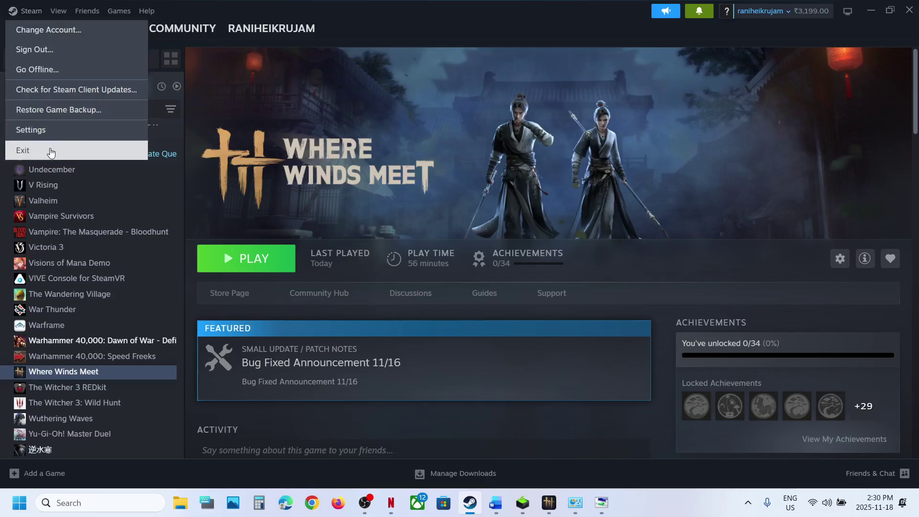
click(68, 504)
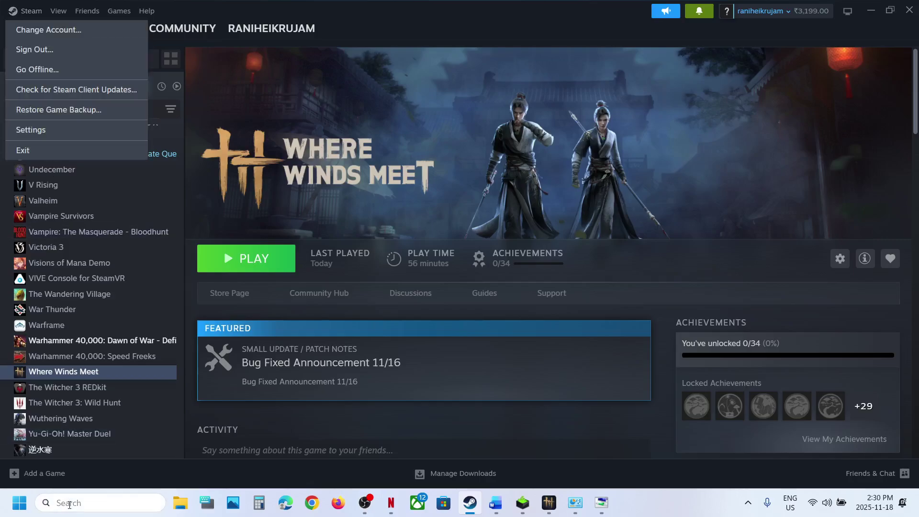
text(steam)
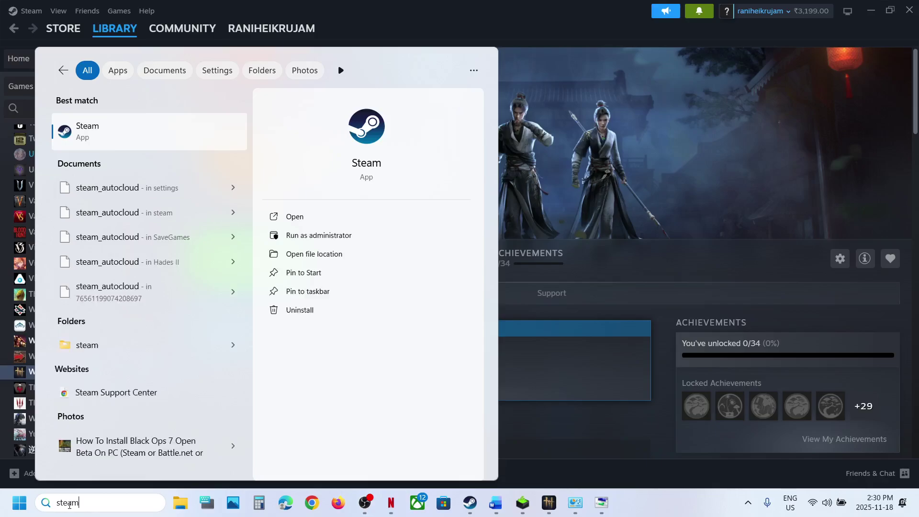
right_click(158, 139)
click(211, 148)
click(581, 188)
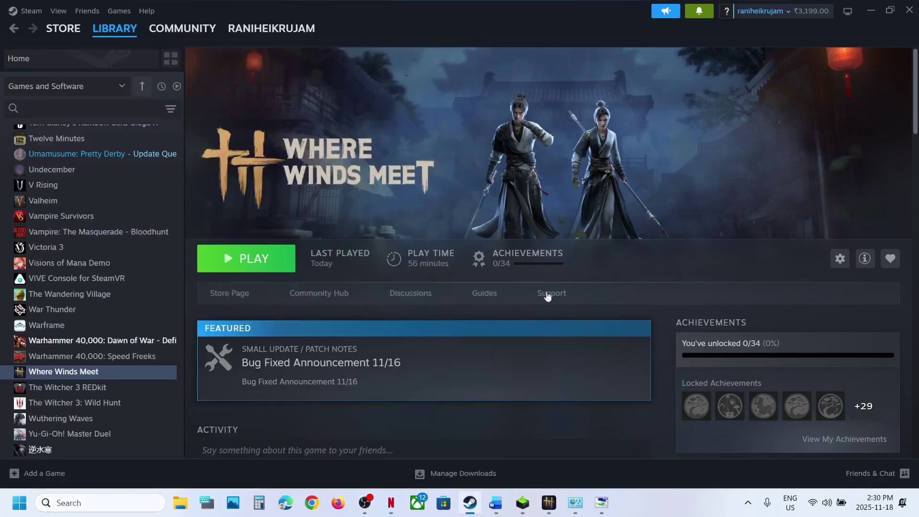
Step: Browse the local files of Where Winds Meet and go to the Engine\Binaries\Win64r folder
right_click(110, 371)
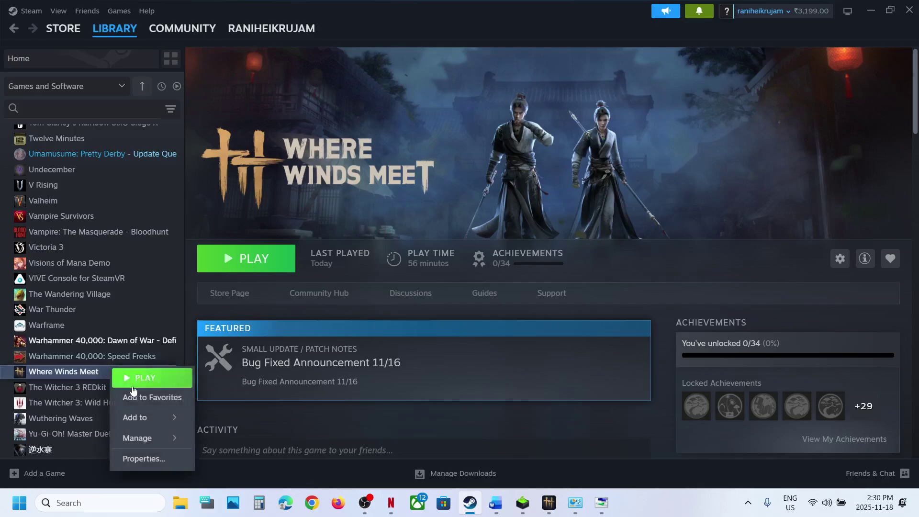
mouse_move(139, 437)
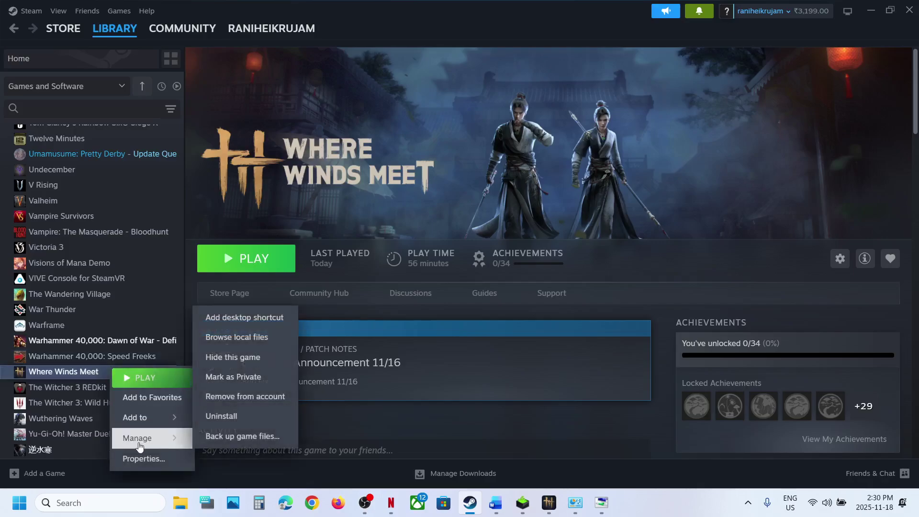
click(236, 336)
double_click(144, 108)
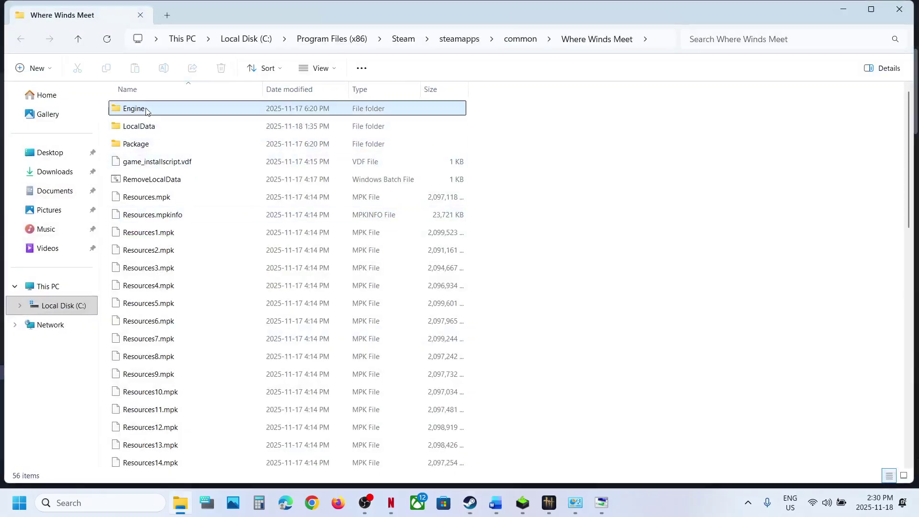
double_click(144, 108)
double_click(144, 108)
click(146, 109)
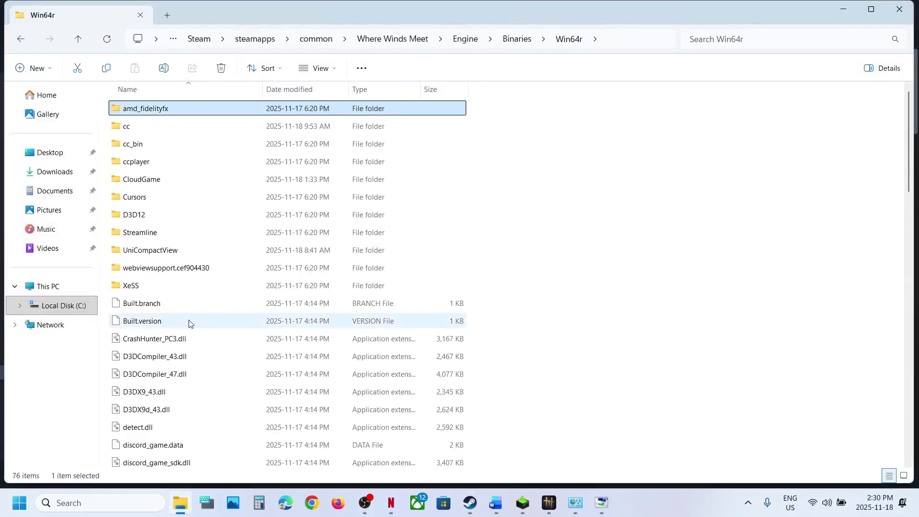
Step: Locate the wwm application in the Win64r folder and bring up its Run as administrator option
scroll(188, 322, down, 18)
click(142, 449)
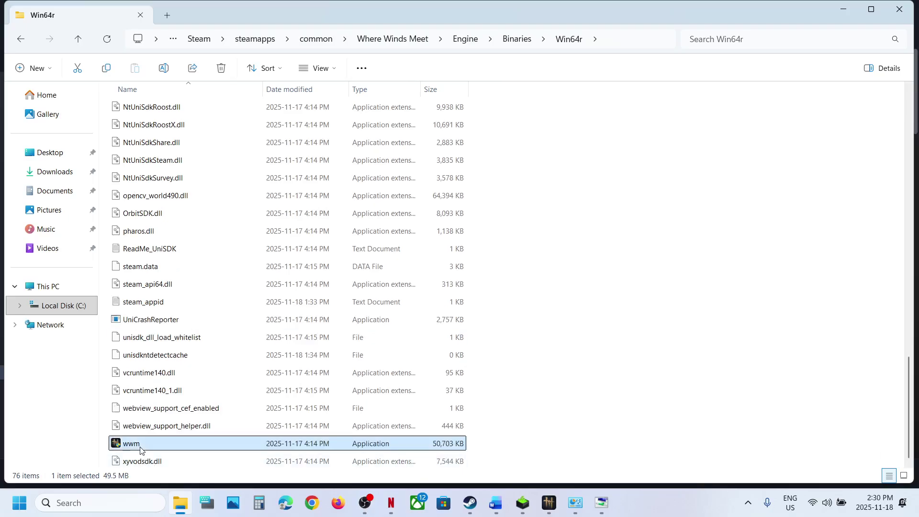
right_click(142, 449)
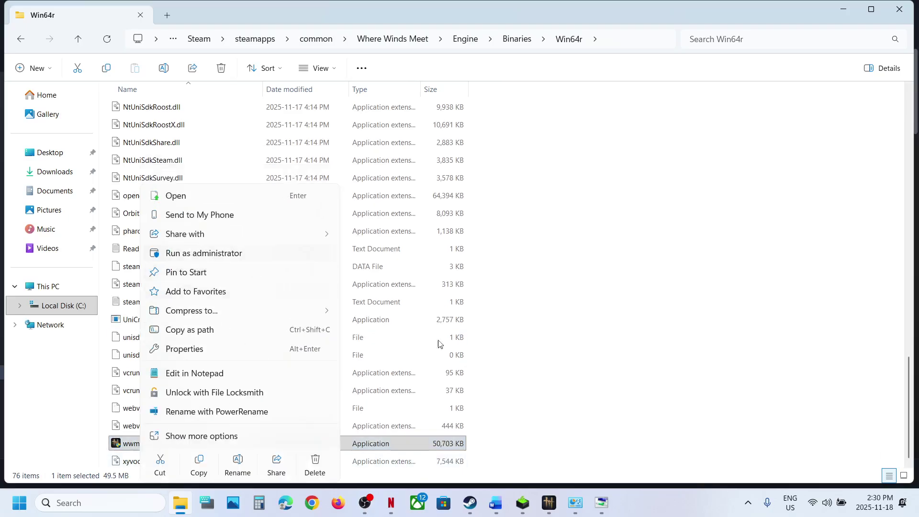
Step: Switch to the Word notes, go to the Step 10 commands, and maximize the document window
click(495, 502)
scroll(329, 335, down, 2)
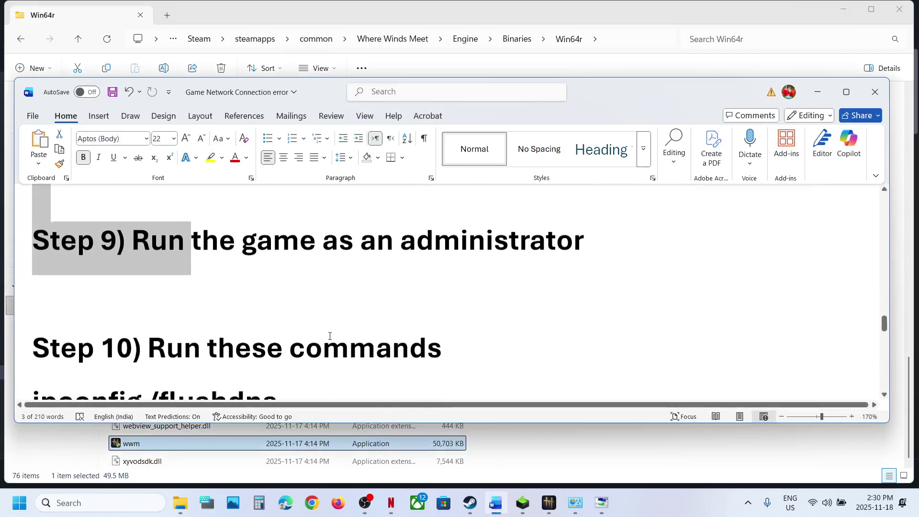
scroll(328, 335, down, 2)
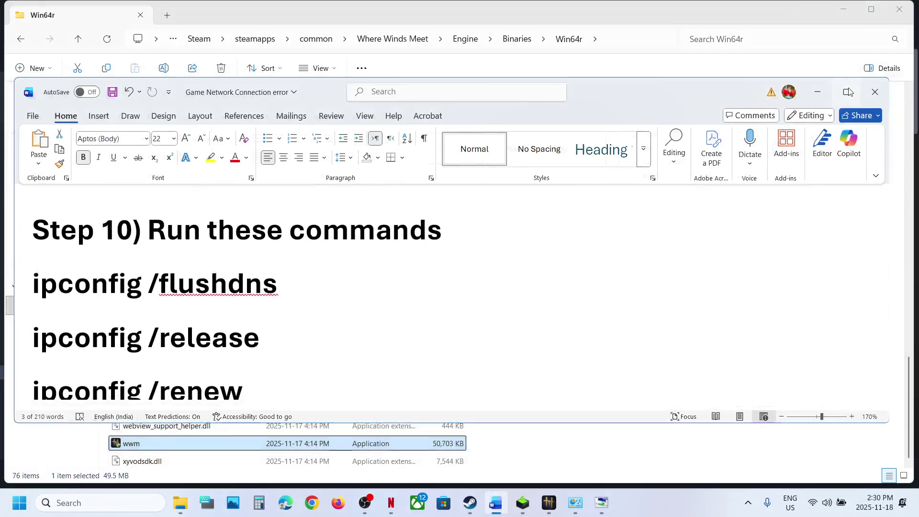
click(847, 92)
Step: Launch Command Prompt as an administrator and place its window beside the commands in the notes
click(137, 507)
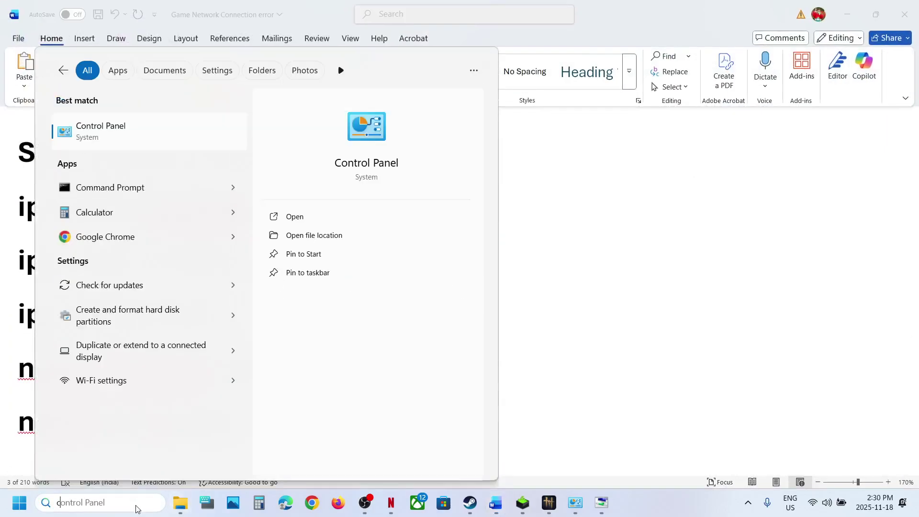
text(cmd)
right_click(102, 131)
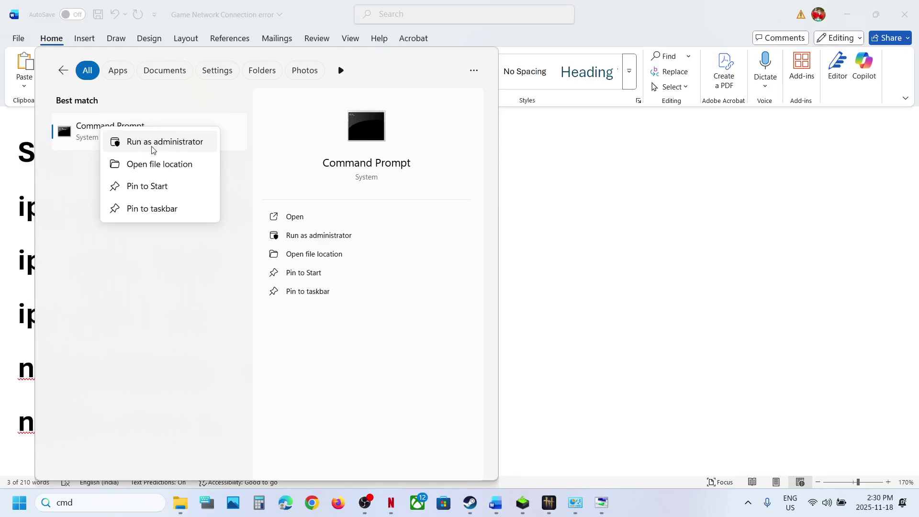
key(Escape)
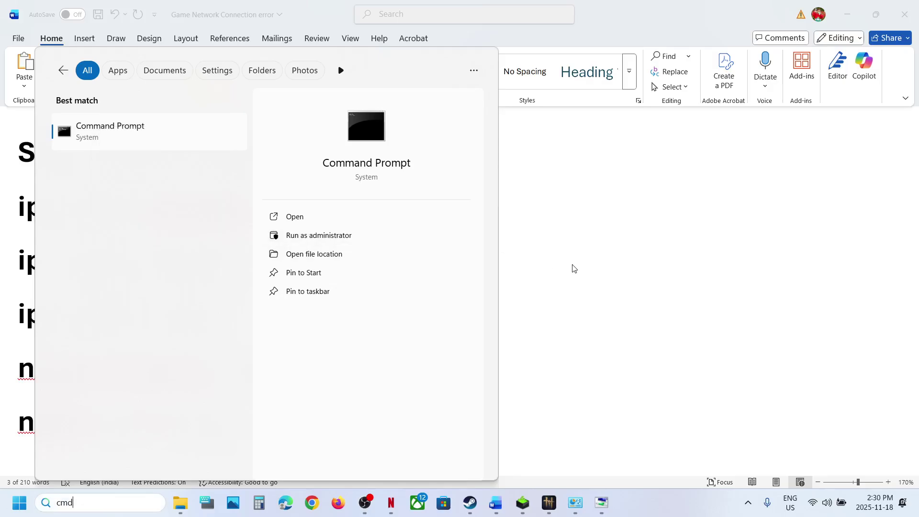
key(ctrl+shift+Return)
click(429, 348)
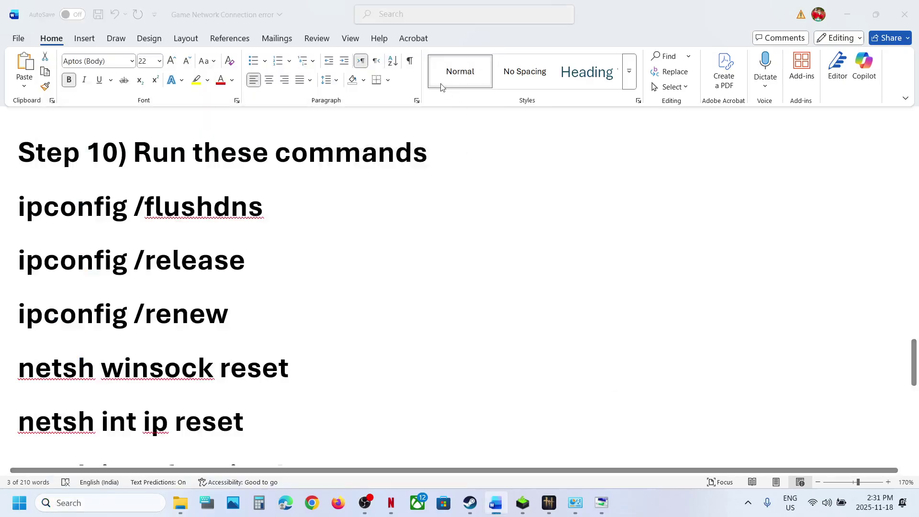
drag(330, 29, 626, 71)
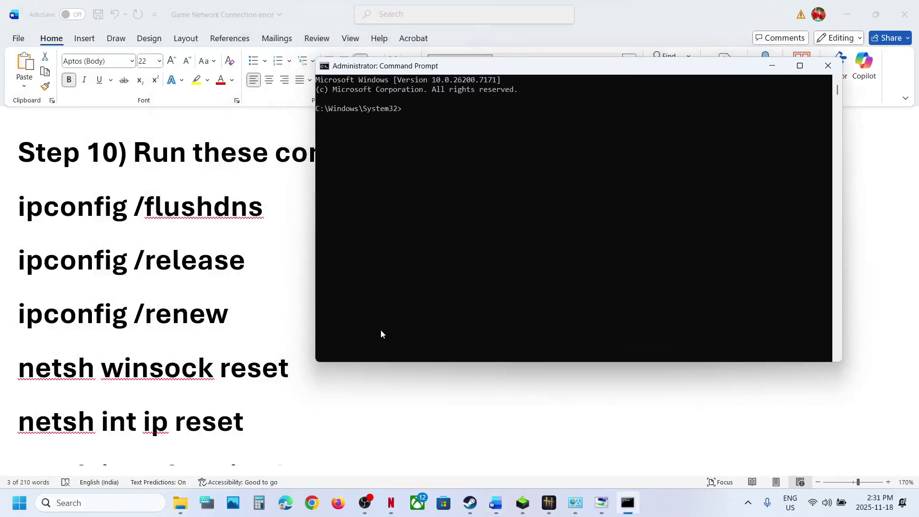
Step: Copy the ipconfig /flushdns command from the Word notes and run it in Command Prompt
click(200, 218)
triple_click(196, 213)
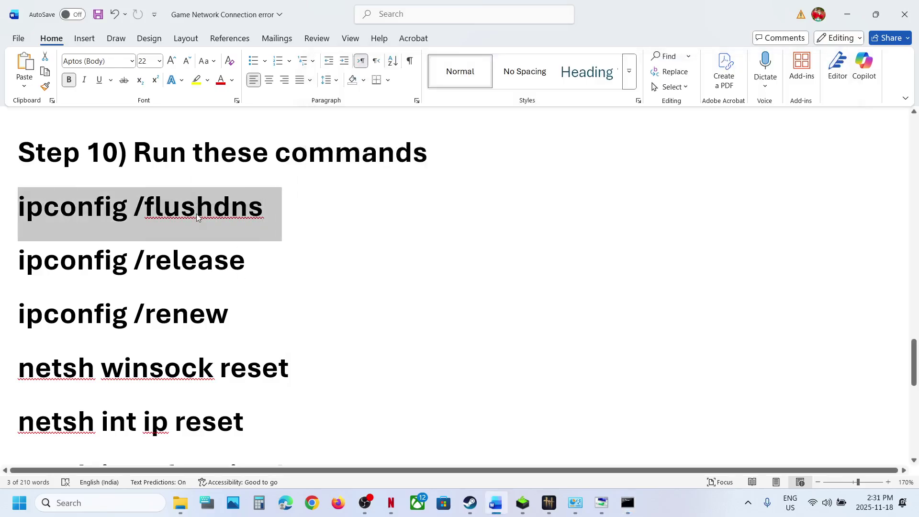
key(ctrl+c)
key(alt+Tab)
click(492, 153)
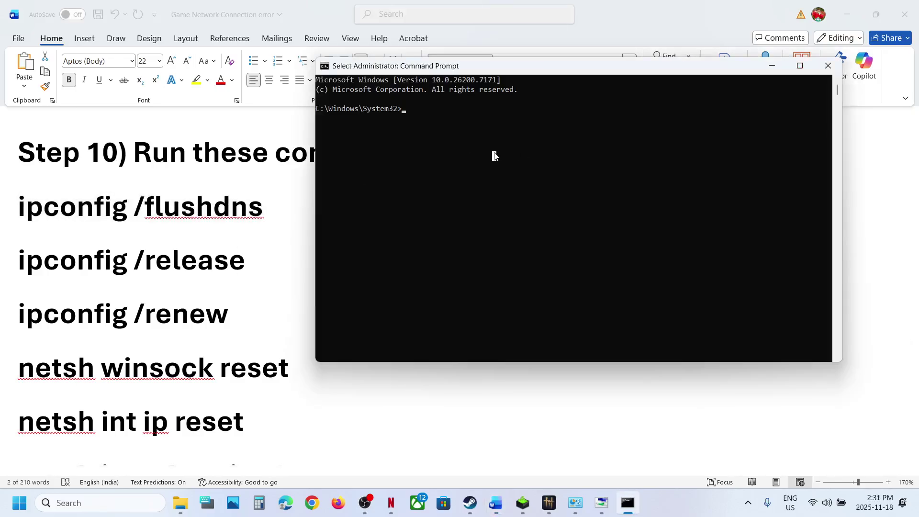
right_click(495, 156)
Step: Copy the ipconfig /release command from the Word notes and run it in Command Prompt
key(alt+Tab)
triple_click(182, 253)
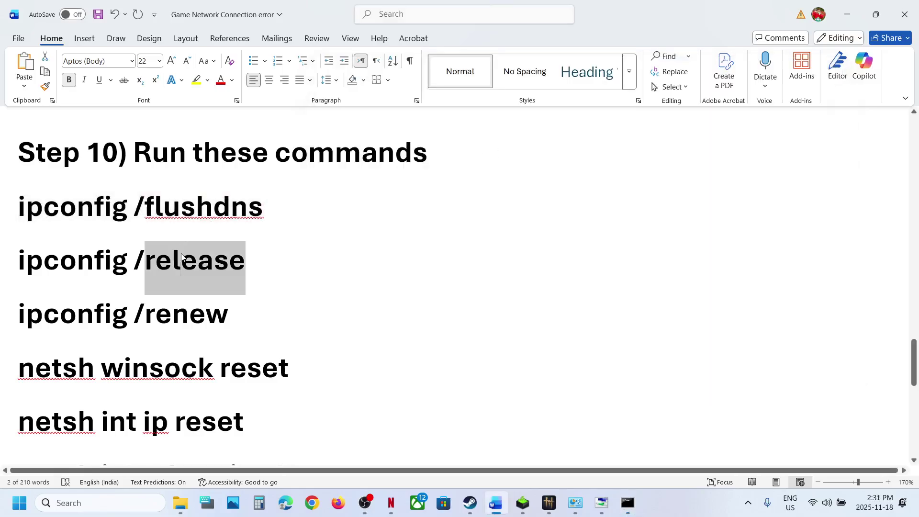
key(ctrl+c)
key(alt+Tab)
key(ctrl+v)
key(Return)
Step: Copy the ipconfig /renew command from the Word notes and run it in Command Prompt
key(alt+Tab)
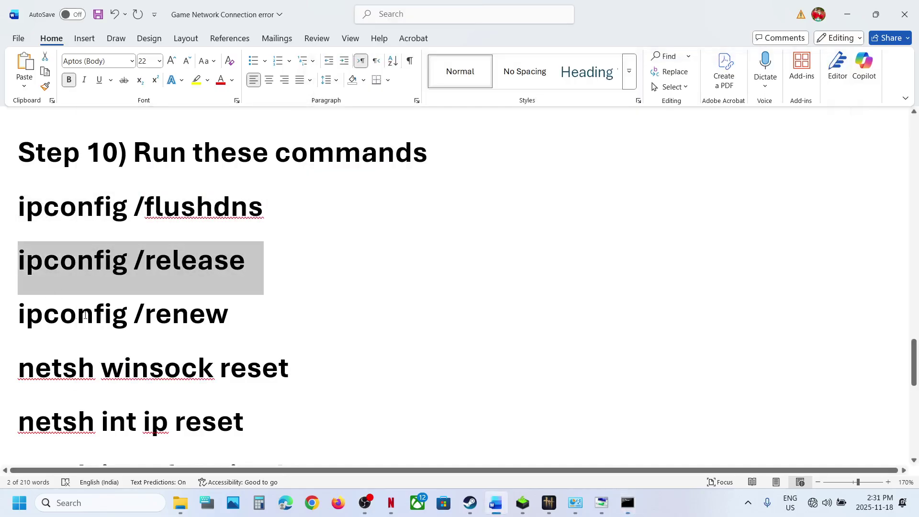
triple_click(97, 321)
key(ctrl+c)
key(alt+Tab)
key(ctrl+v)
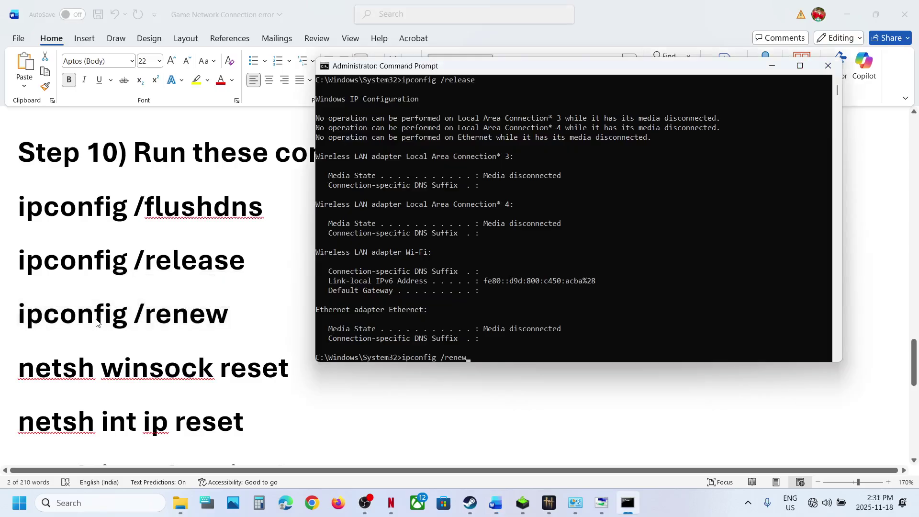
key(Return)
Step: Copy the netsh winsock reset command from the Word notes and run it in Command Prompt
key(alt+Tab)
triple_click(85, 367)
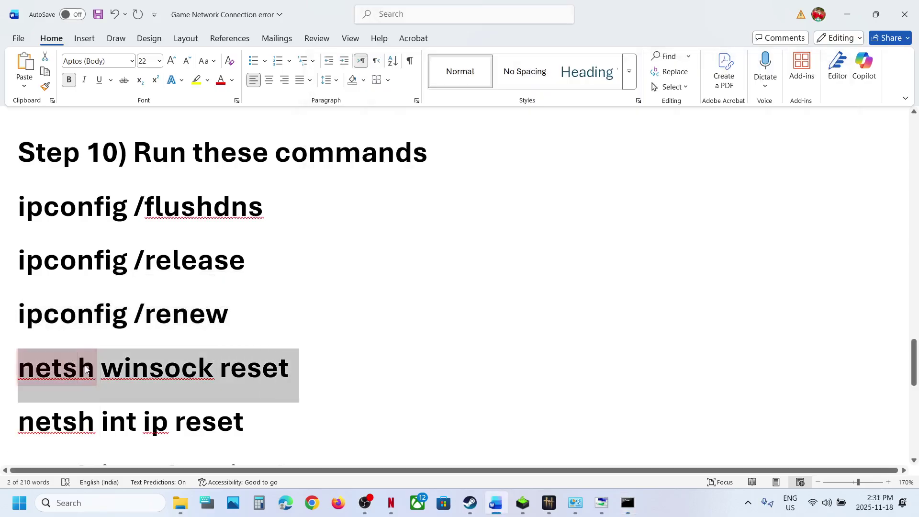
key(ctrl+c)
key(alt+Tab)
key(ctrl+v)
key(Return)
Step: Copy the netsh int ip reset command from the Word notes, run it in Command Prompt, and return to the notes
key(alt+Tab)
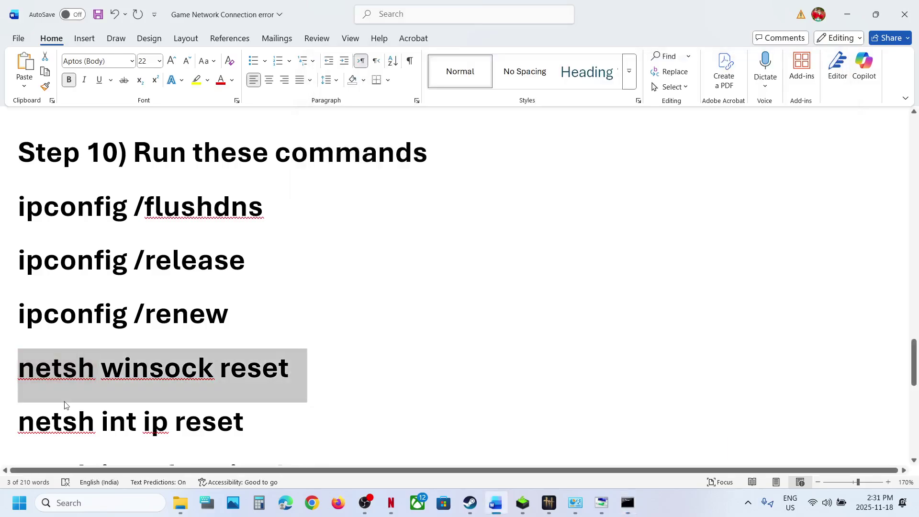
scroll(139, 359, down, 3)
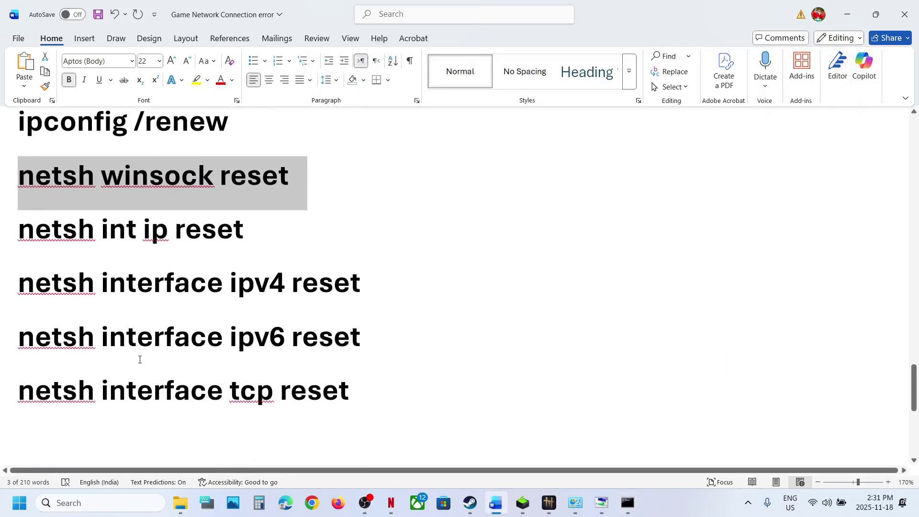
triple_click(193, 229)
key(ctrl+c)
key(alt+Tab)
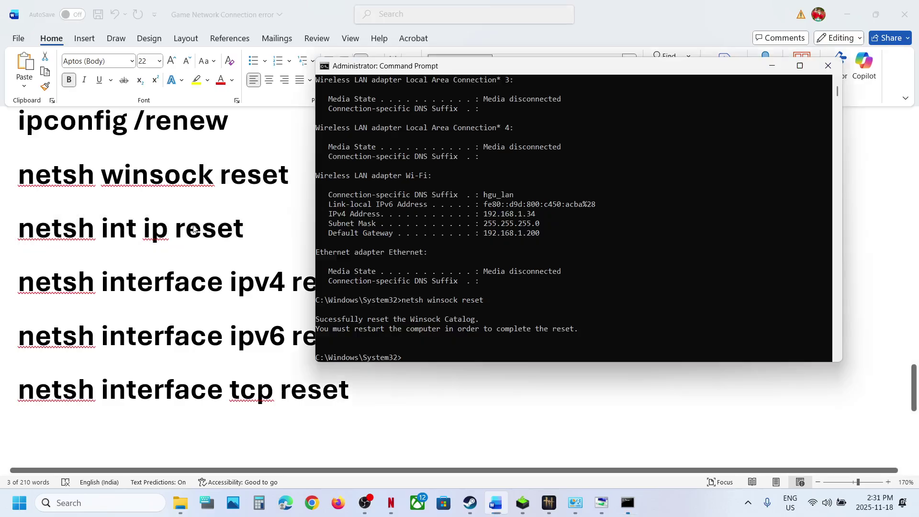
key(ctrl+v)
key(Return)
key(alt+Tab)
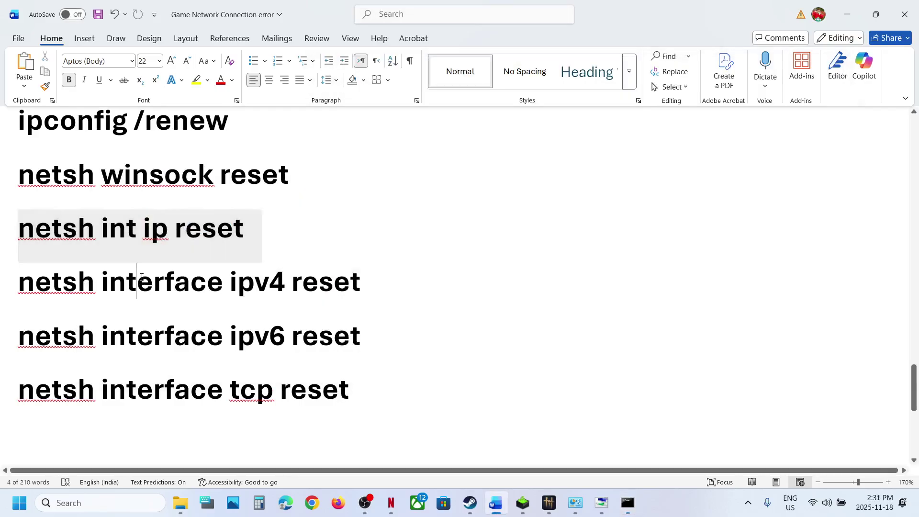
Step: Copy the netsh interface ipv4 reset command from the Word notes and run it in Command Prompt
triple_click(143, 281)
key(ctrl+c)
key(alt+Tab)
key(ctrl+v)
key(Return)
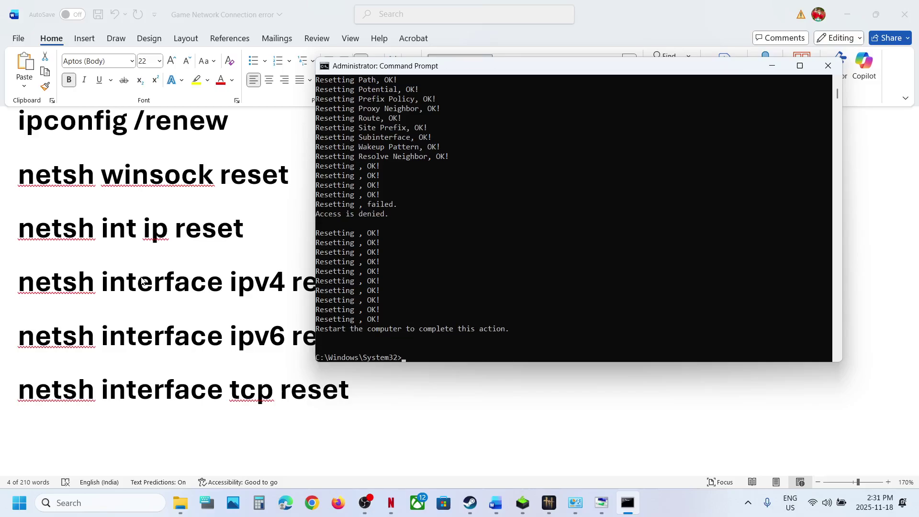
Step: Copy the netsh interface ipv6 reset command from the Word notes and run it in Command Prompt
key(alt+Tab)
triple_click(142, 338)
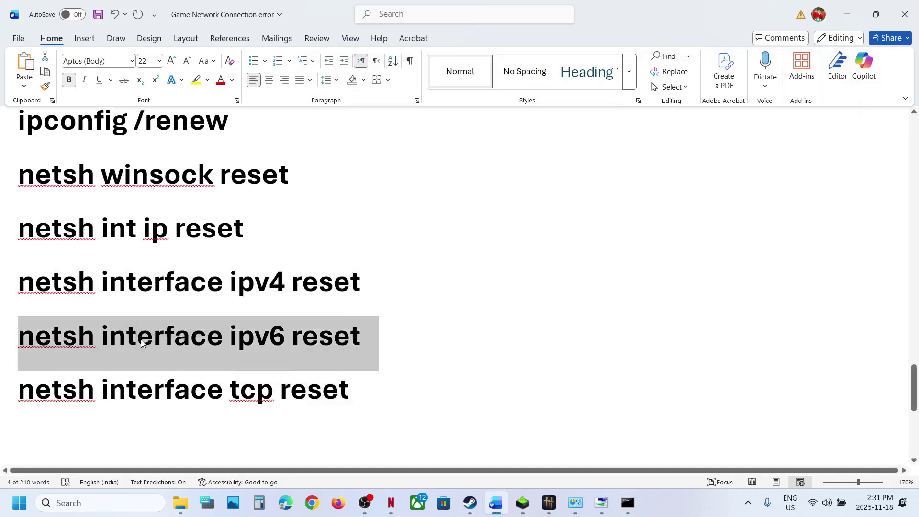
key(ctrl+c)
key(alt+Tab)
key(ctrl+v)
triple_click(142, 343)
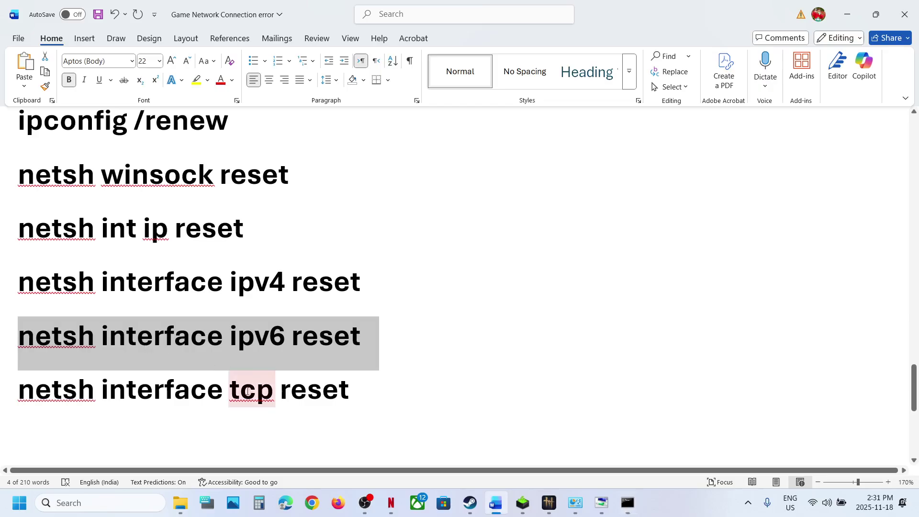
Step: Copy the netsh interface tcp reset command from the Word notes, run it in Command Prompt, and close Command Prompt
triple_click(244, 393)
key(ctrl+c)
key(alt+Tab)
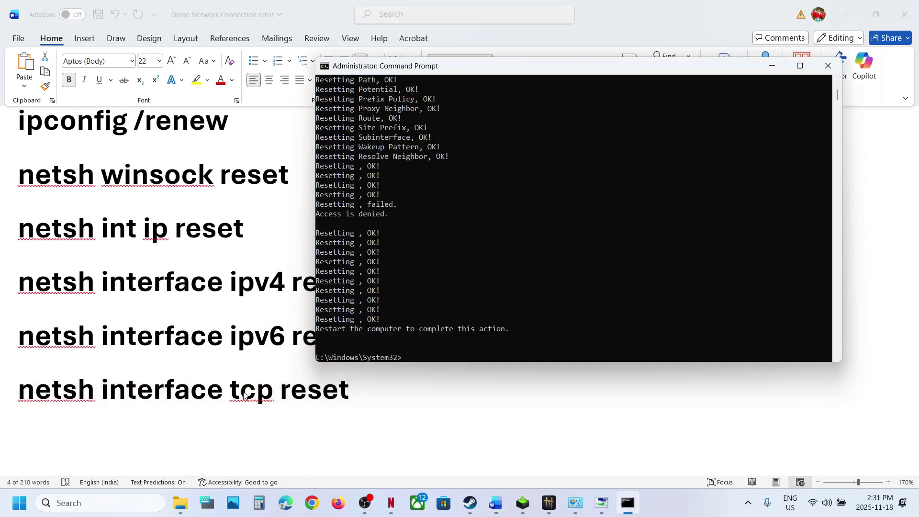
key(ctrl+v)
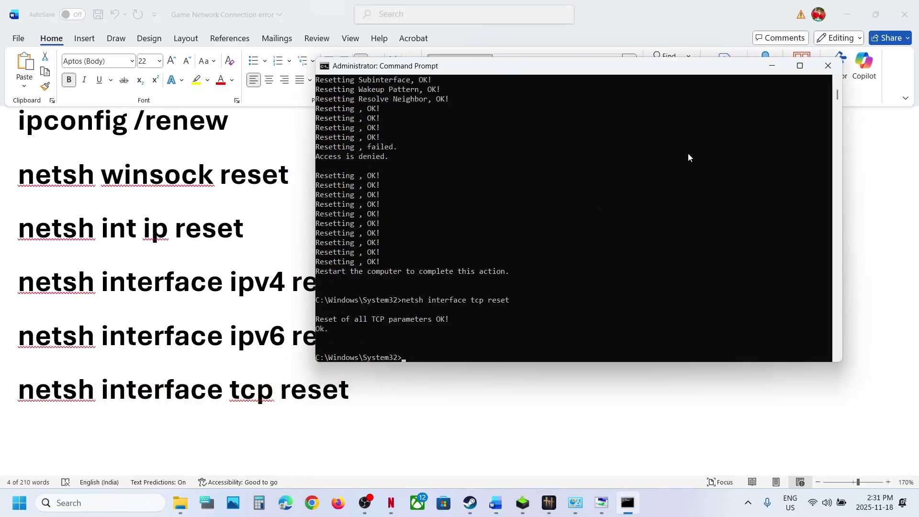
click(828, 66)
Step: Display the computer's Restart power option and dismiss it without restarting
click(22, 513)
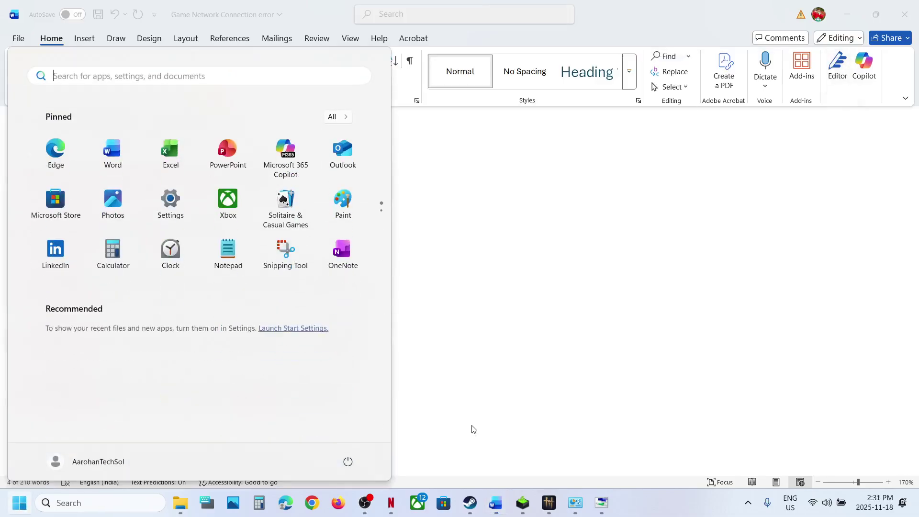
click(348, 462)
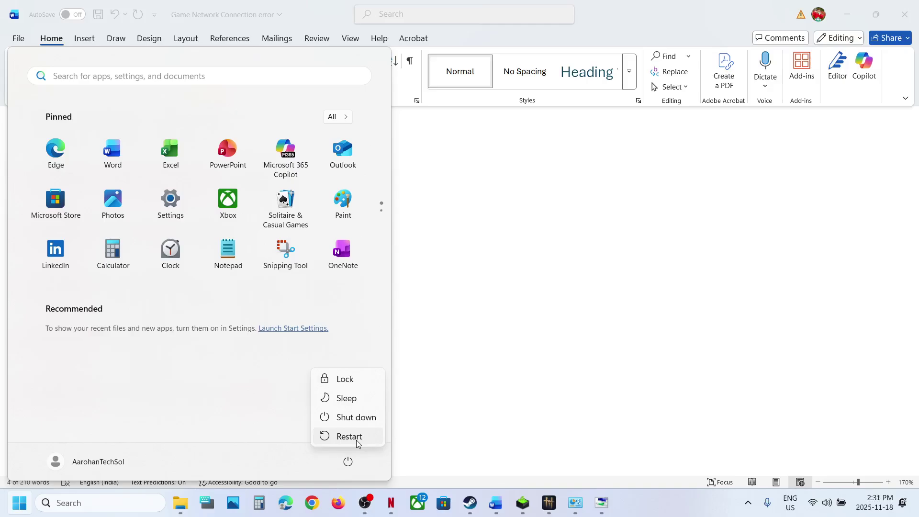
click(536, 350)
Step: Highlight the Step 11 text in the notes and open the Windows Date & time settings
scroll(538, 351, down, 4)
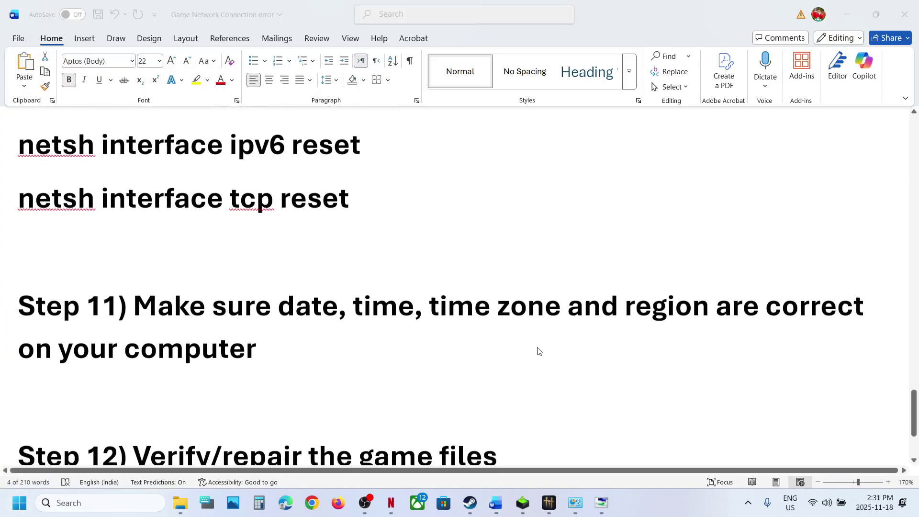
drag(147, 314, 247, 342)
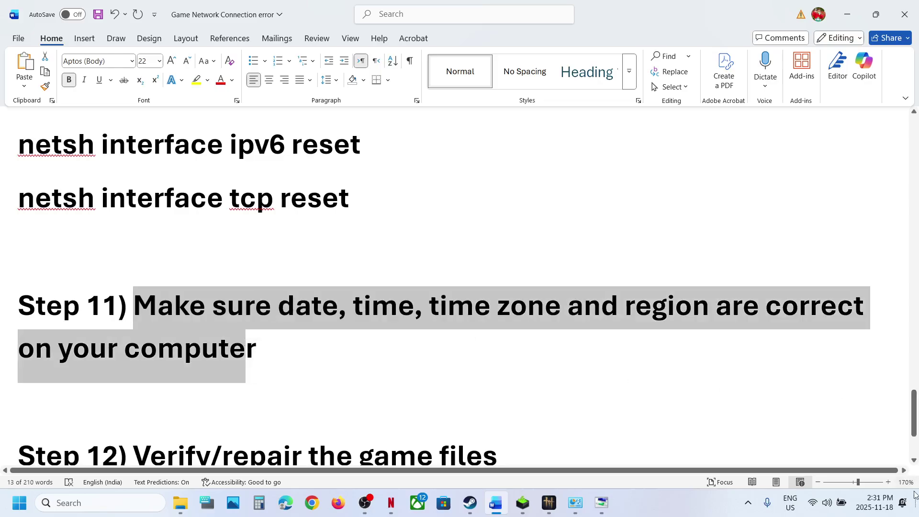
right_click(882, 512)
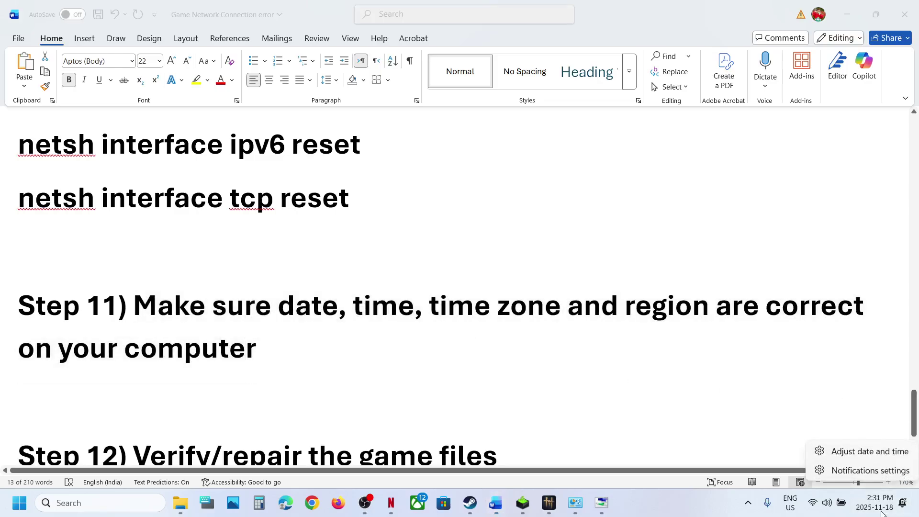
click(873, 452)
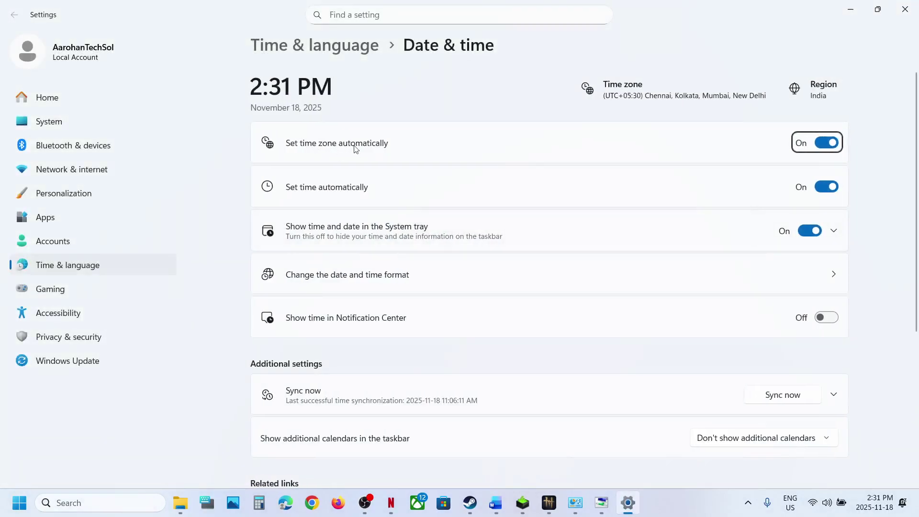
Step: Switch automatic time zone and automatic time off and back on, and synchronize the clock
click(826, 144)
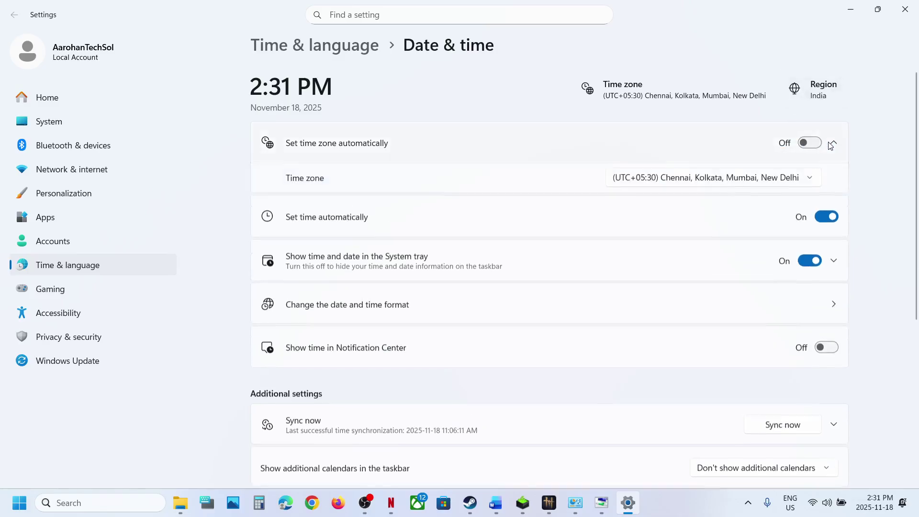
click(808, 143)
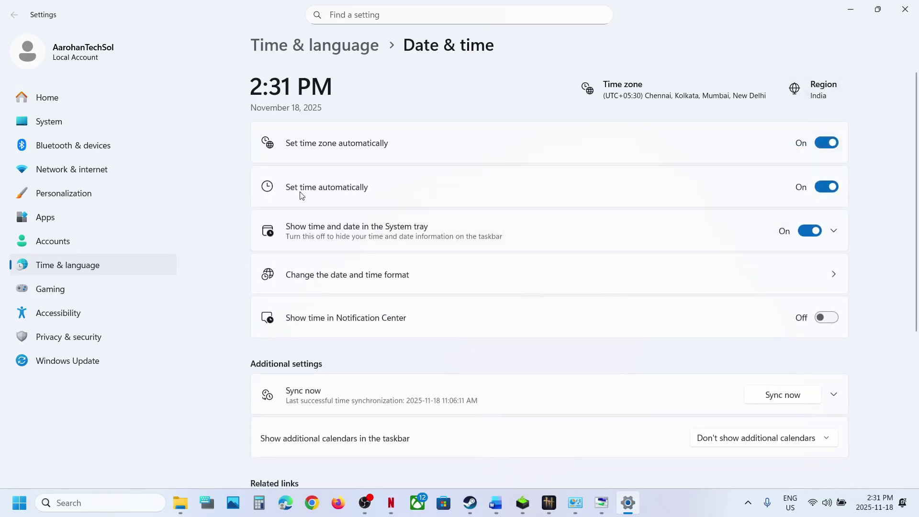
click(823, 192)
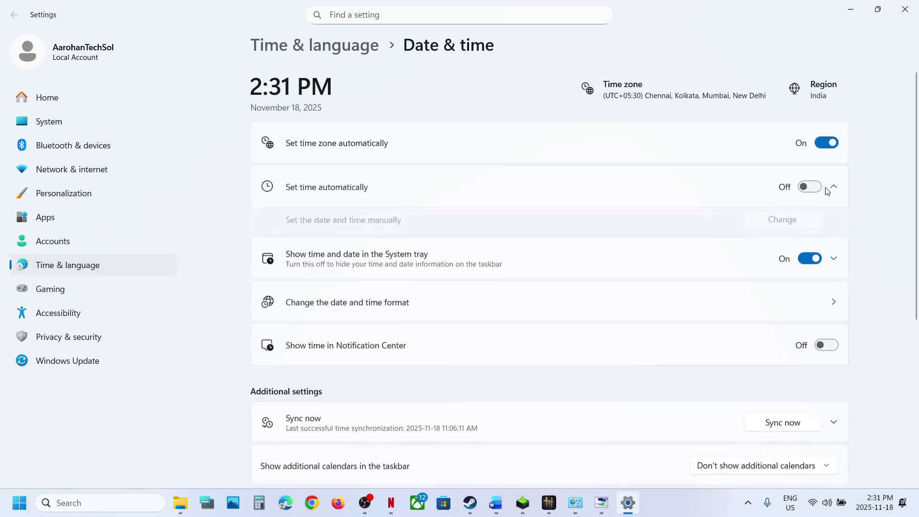
click(818, 188)
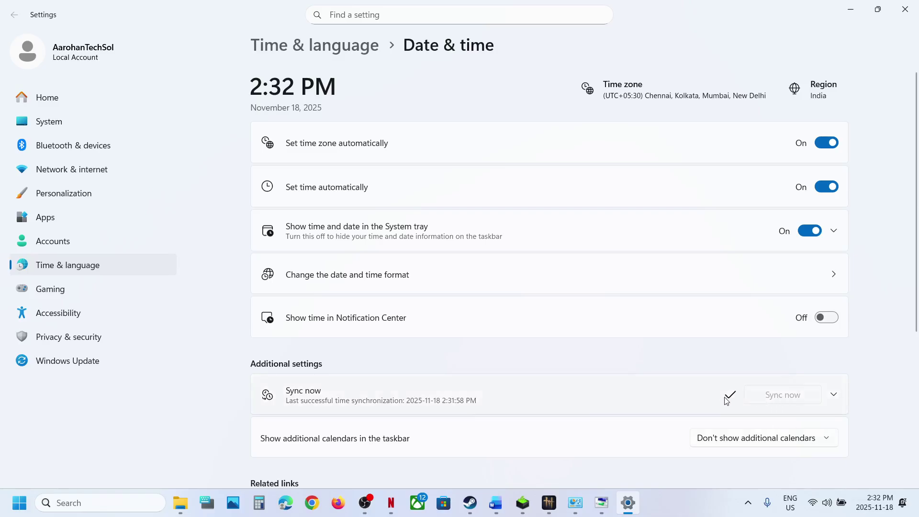
Step: Open the Language & region settings, select India as the country or region, and close Settings
click(72, 256)
click(340, 184)
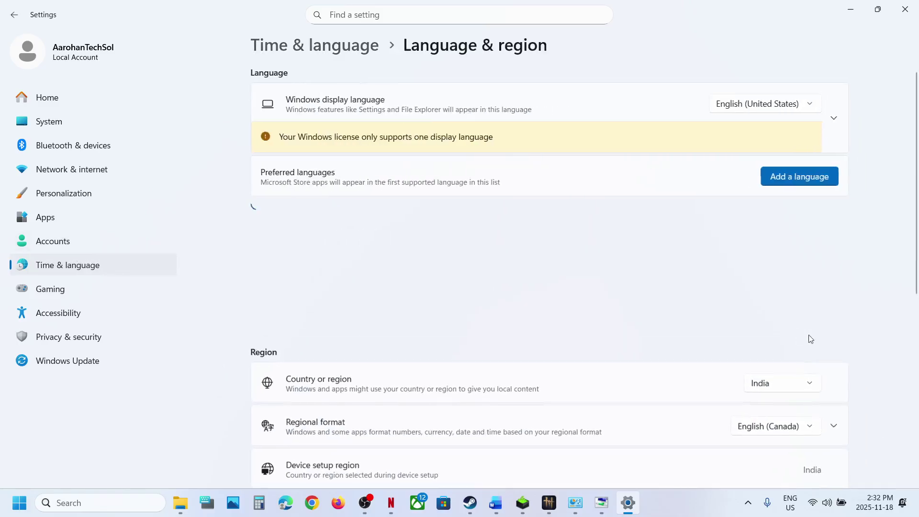
click(806, 383)
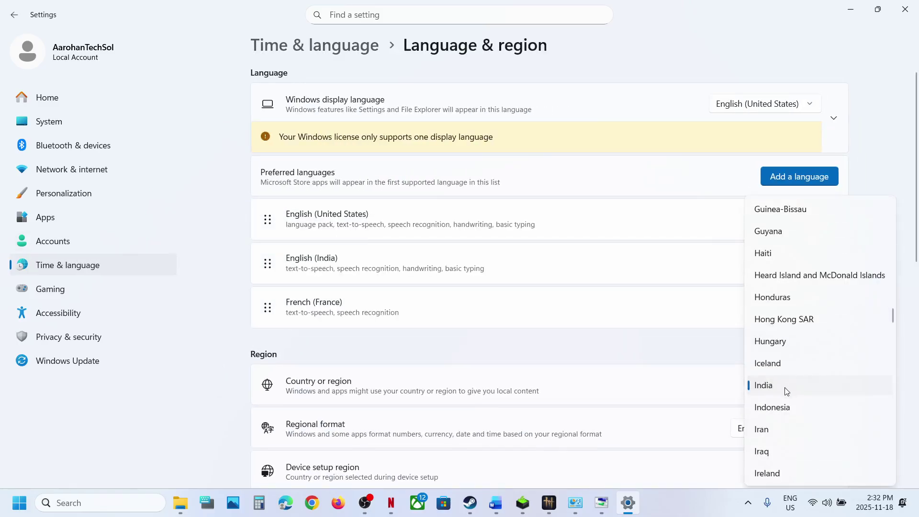
click(785, 386)
click(904, 11)
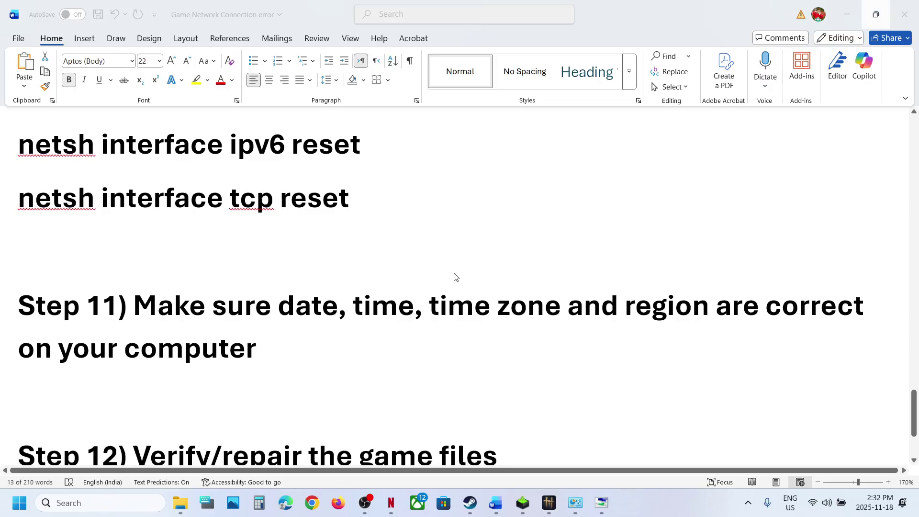
Step: Switch to Steam, view the file verification option in the Installed Files properties of Where Winds Meet, and close the properties
scroll(363, 348, down, 3)
scroll(332, 345, up, 2)
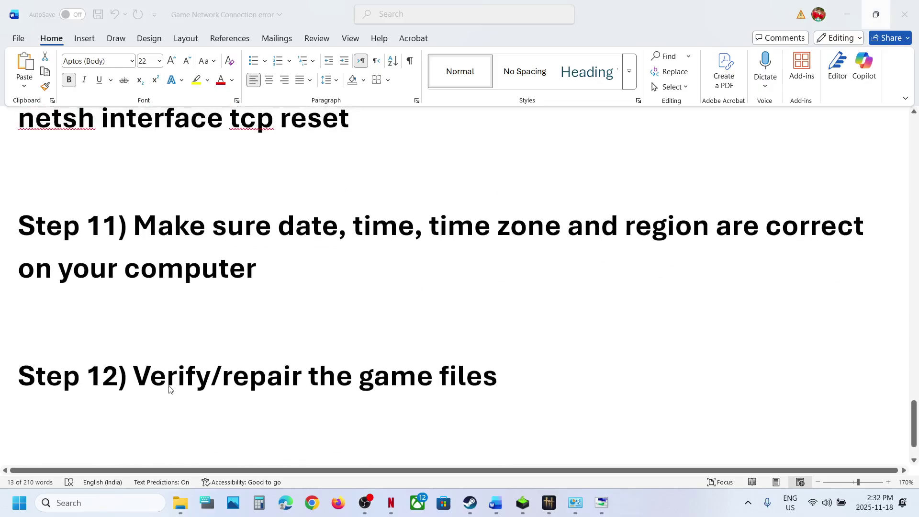
click(470, 502)
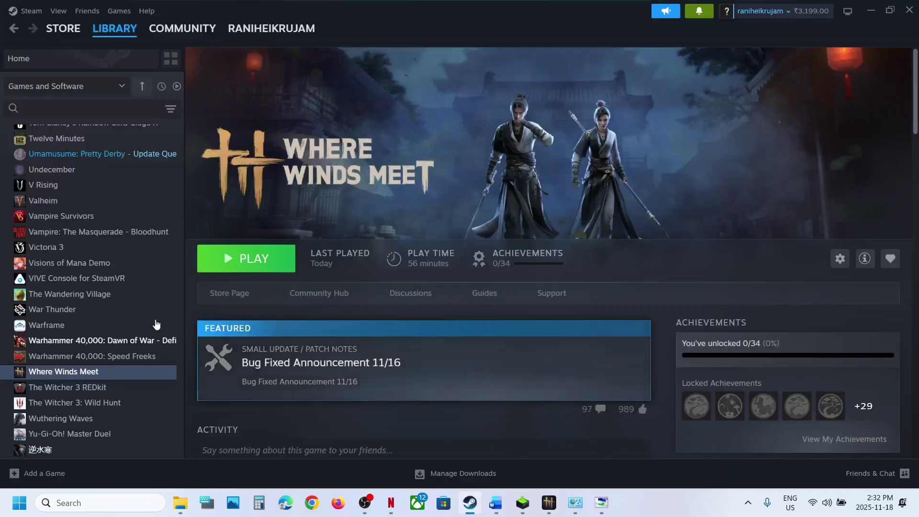
right_click(86, 380)
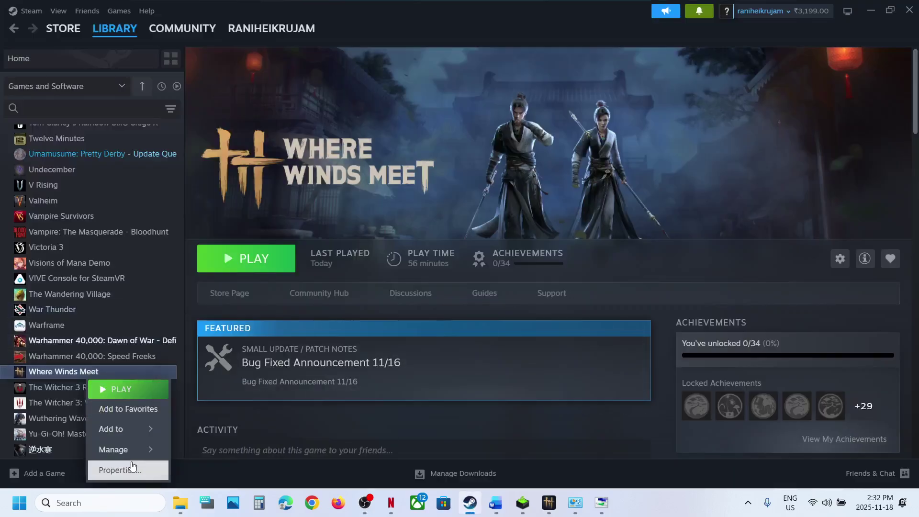
click(128, 468)
click(242, 181)
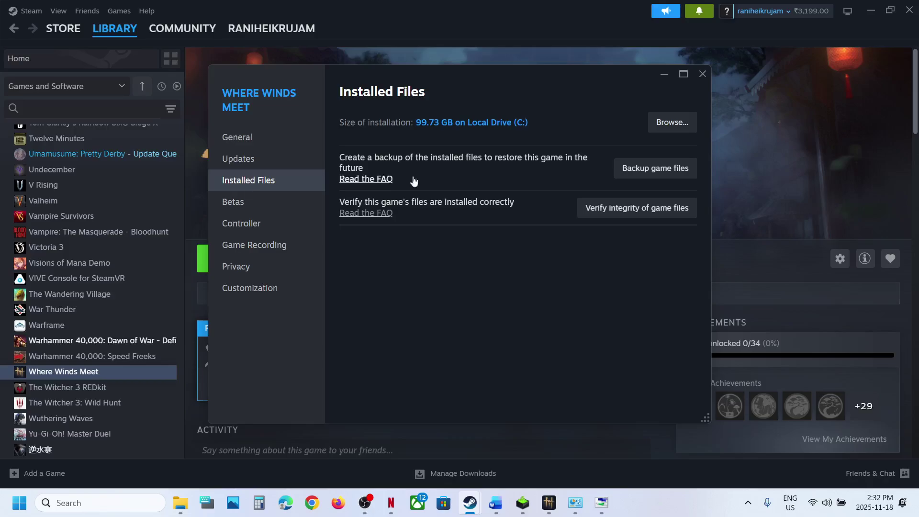
click(701, 78)
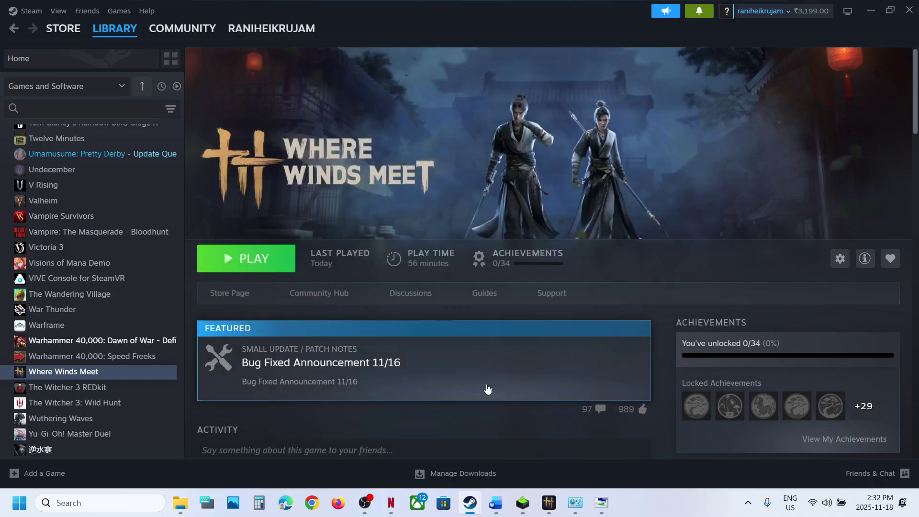
Step: Go to Step 13 in the Word notes, open Windows Update in Settings, and check for updates
click(499, 510)
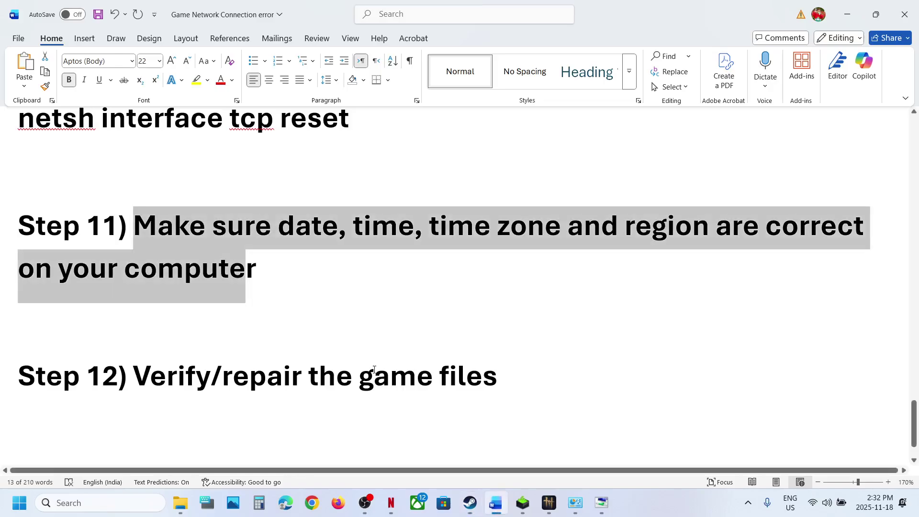
scroll(373, 369, down, 3)
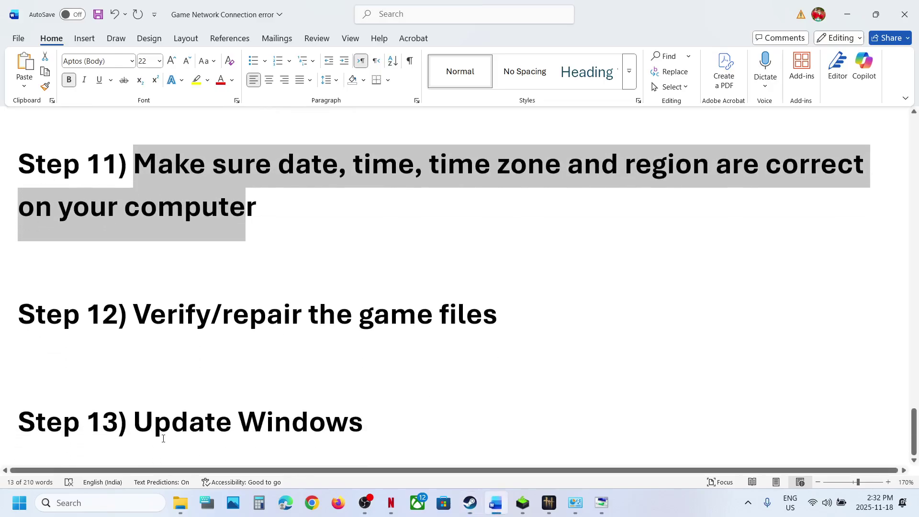
key(super+i)
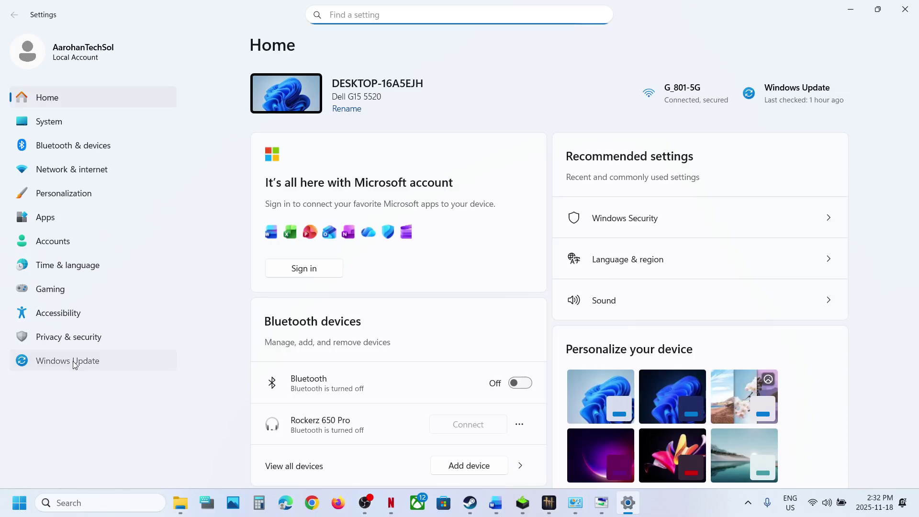
click(75, 365)
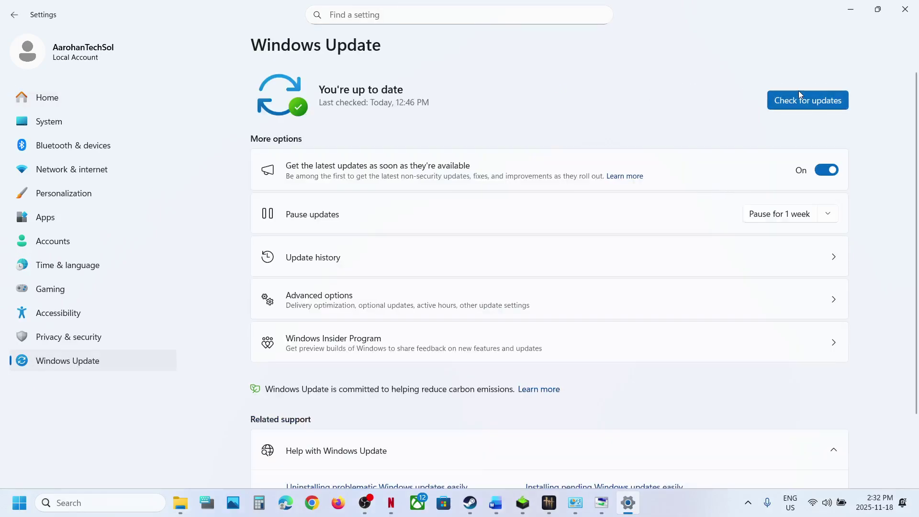
click(798, 95)
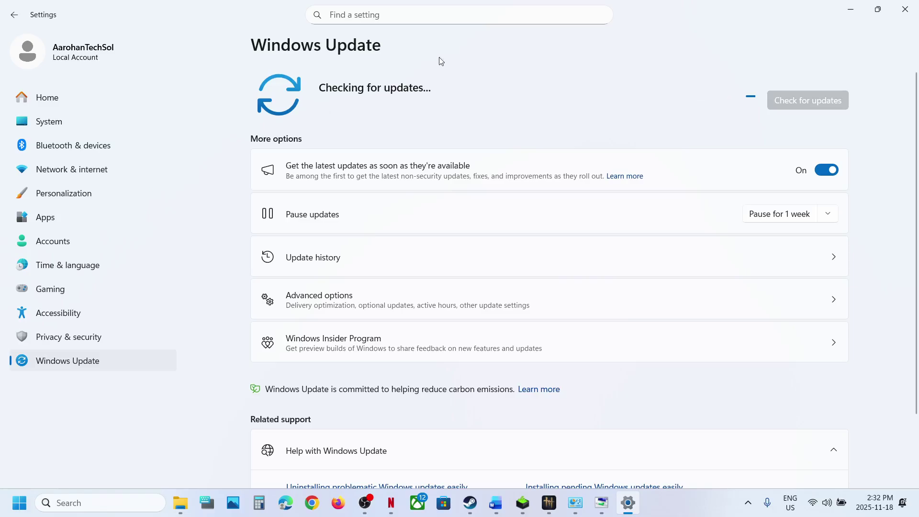
Step: Display the computer's Restart power option and switch to the Where Winds Meet library page in Steam
key(super)
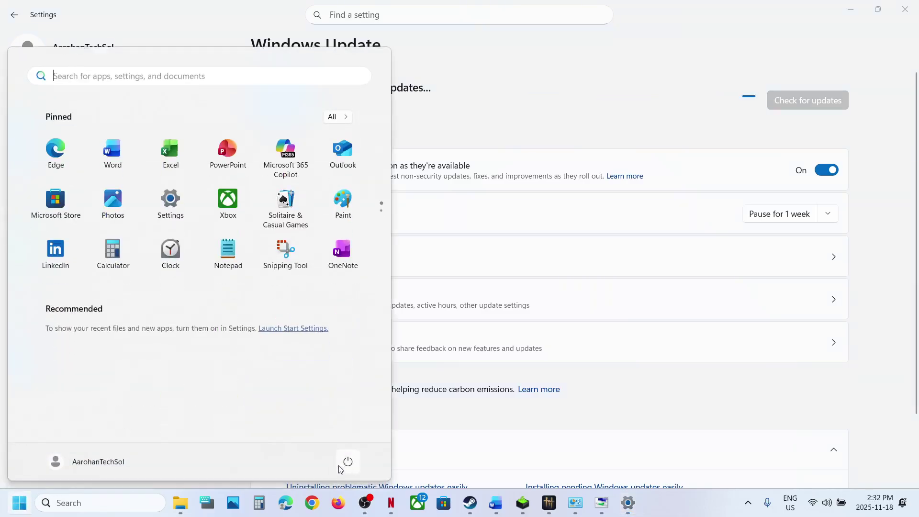
click(348, 462)
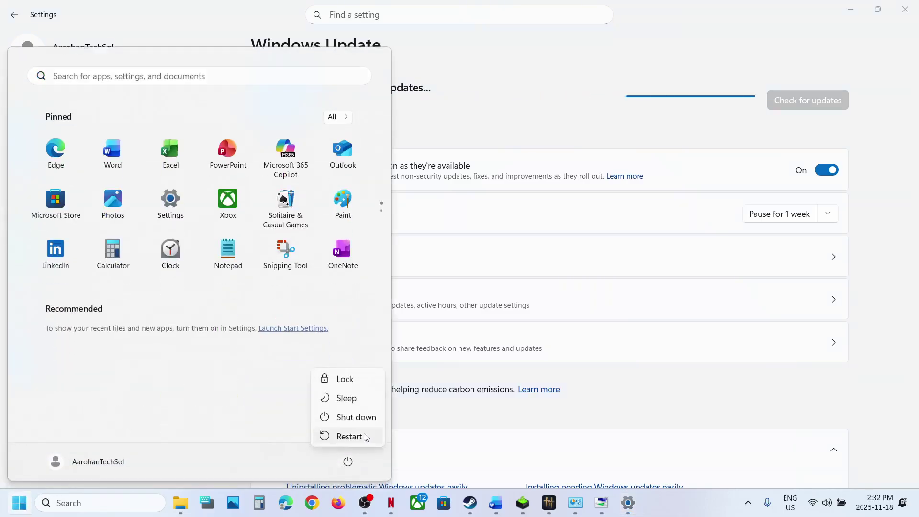
click(470, 503)
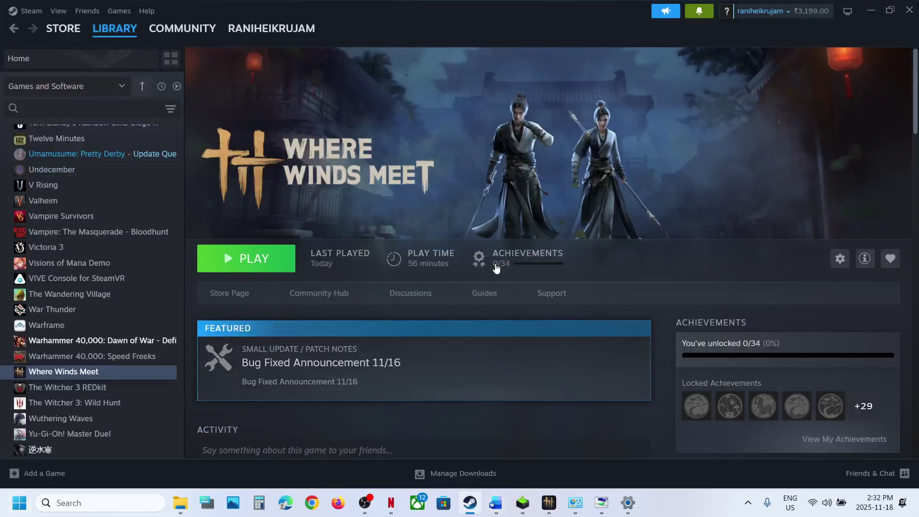